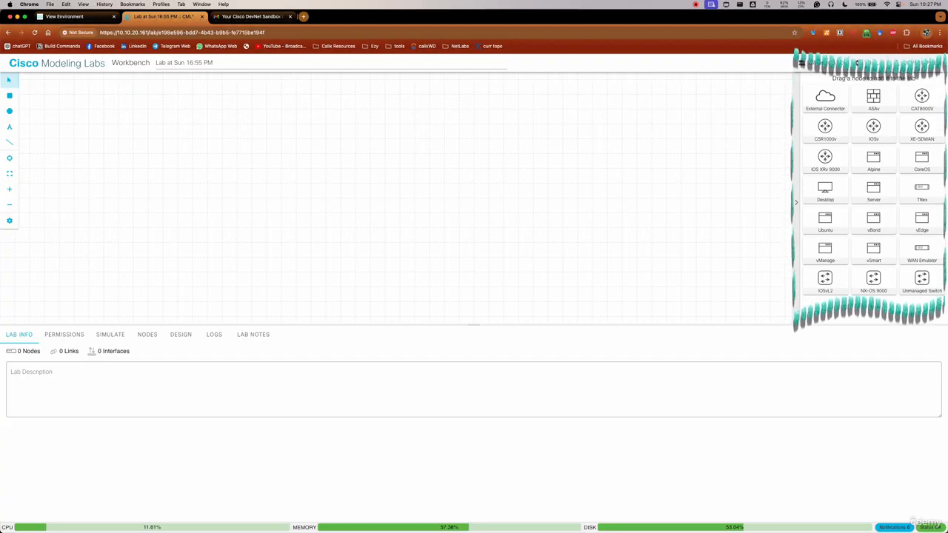
Add a CSR1000v router, an ASAv firewall beside it and an Alpine node below the router to the lab canvas
drag(874, 128, 326, 168)
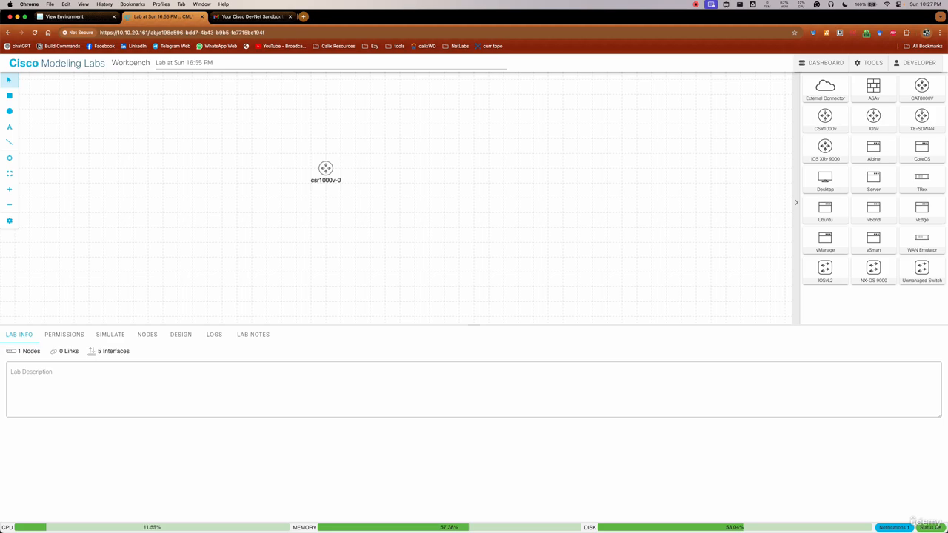
drag(874, 88, 429, 169)
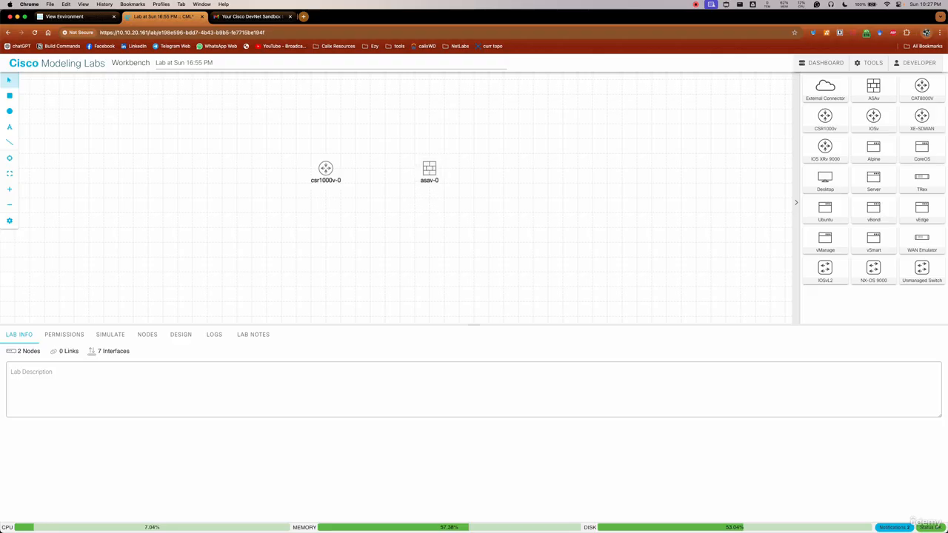
drag(875, 148, 326, 273)
Create a link from csr1000v-0 interface GigE1 to asav-0 interface GigE0/0
right_click(325, 168)
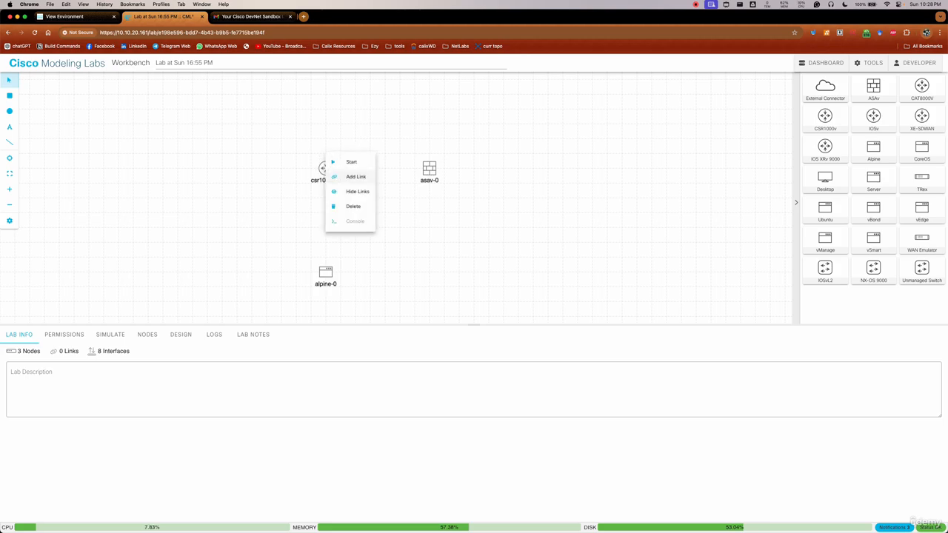
click(356, 177)
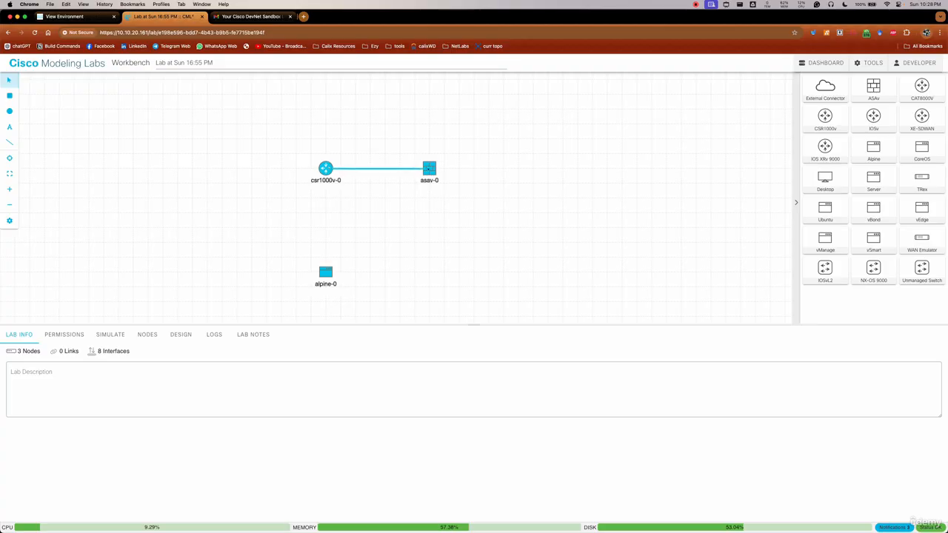
click(429, 168)
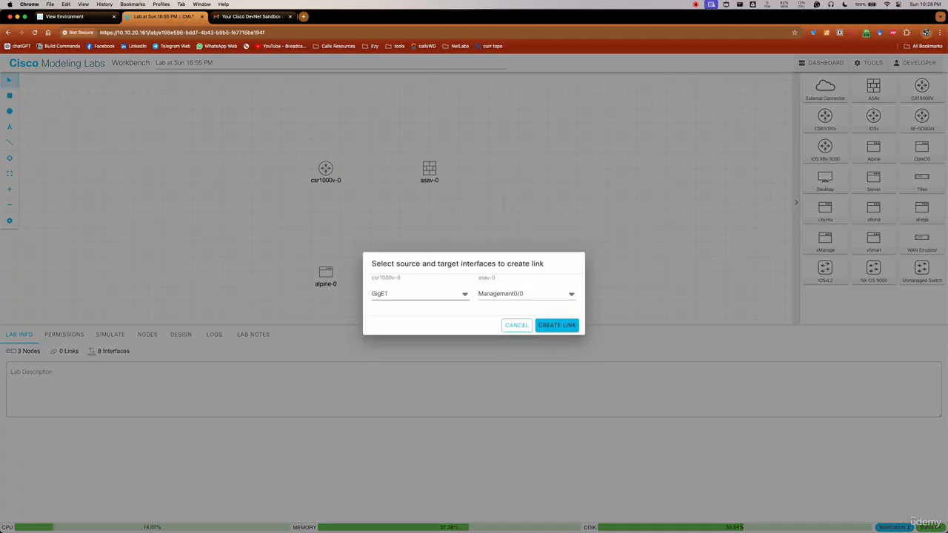
click(420, 294)
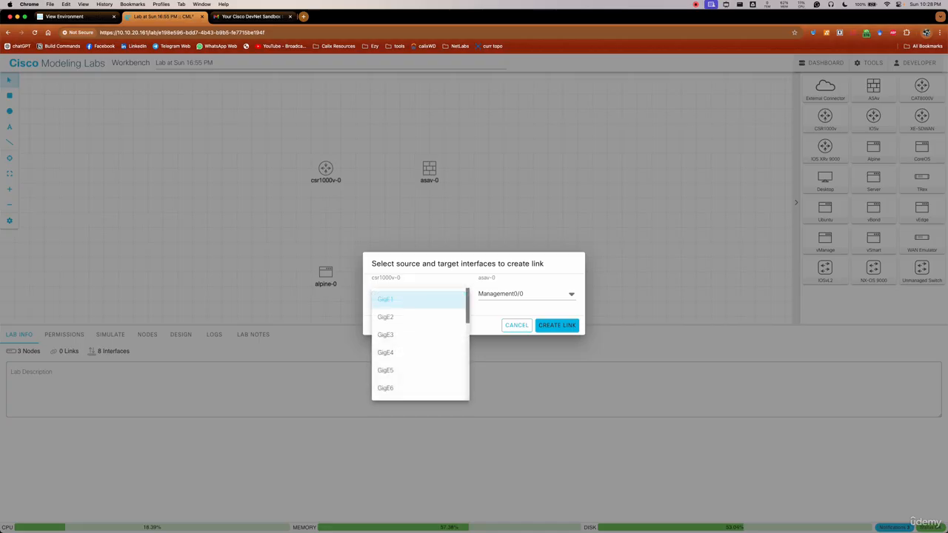
click(420, 298)
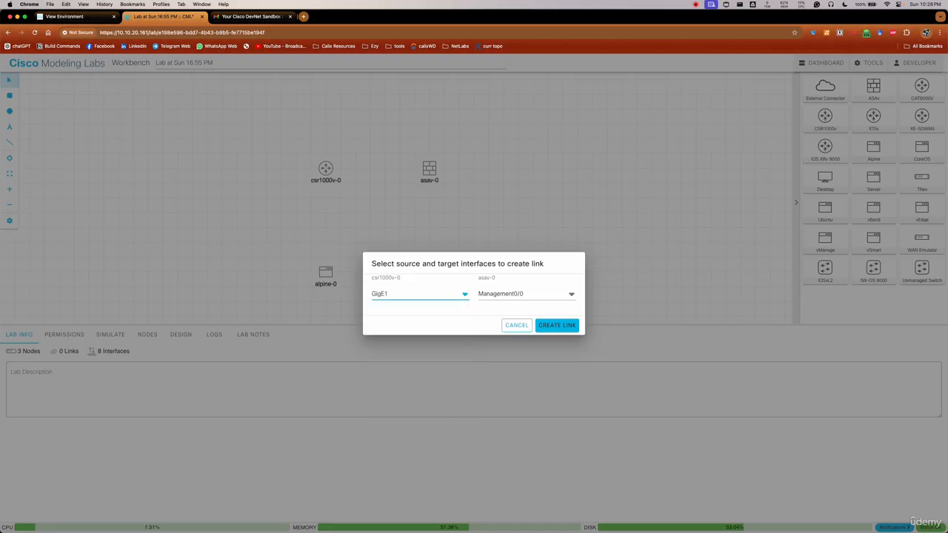
click(526, 294)
click(511, 316)
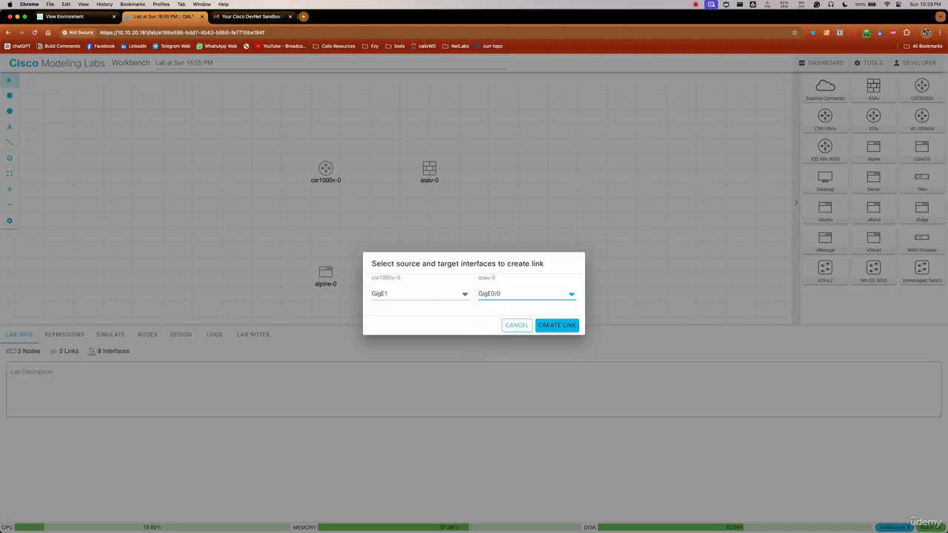
click(526, 295)
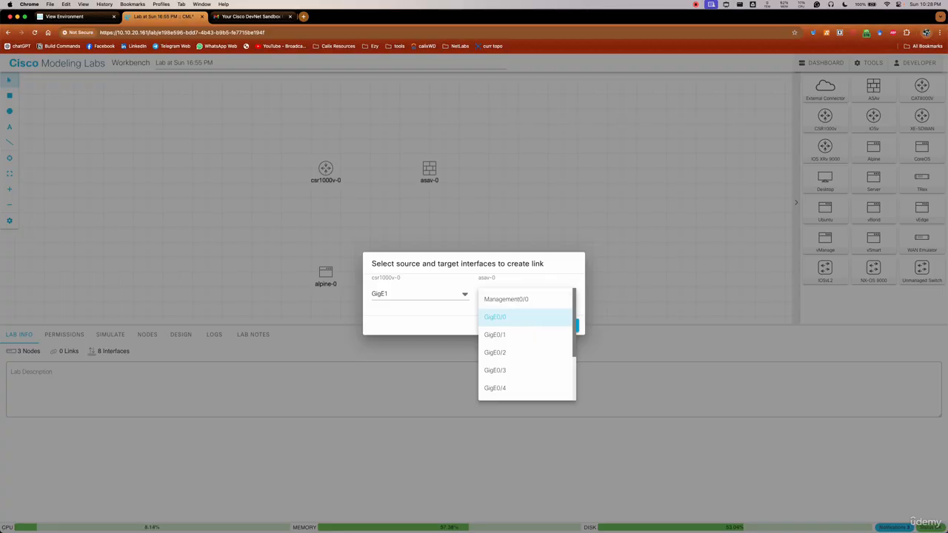
click(525, 317)
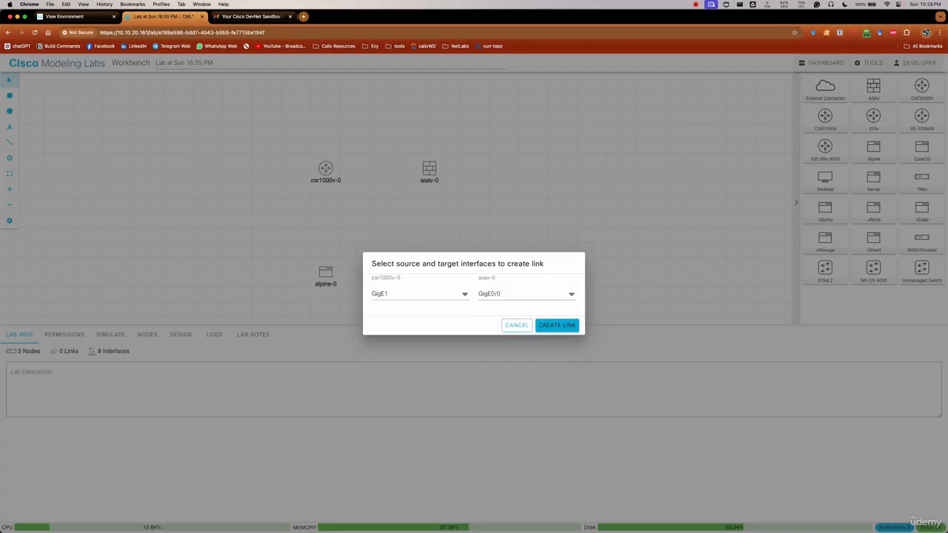
click(557, 325)
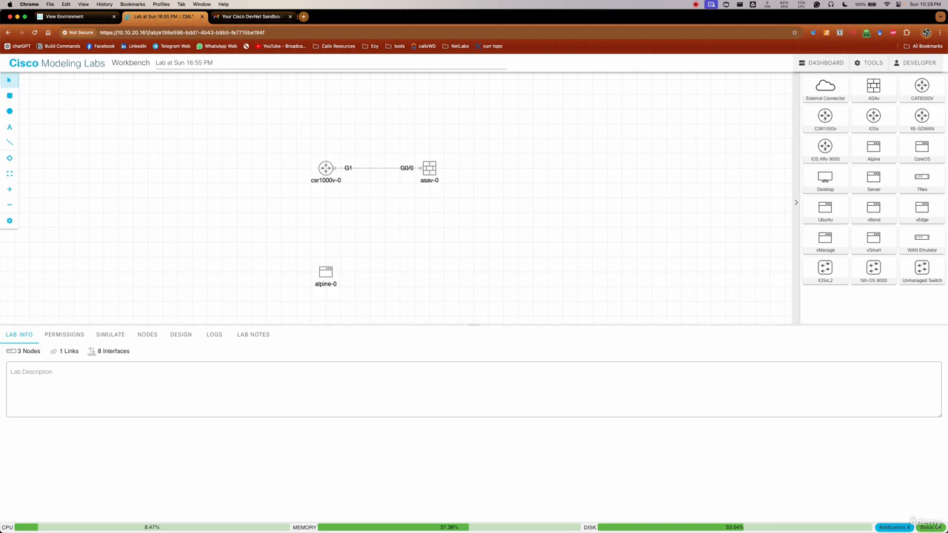
Create a link from csr1000v-0 interface GigE2 to alpine-0 interface eth0
right_click(327, 168)
click(349, 179)
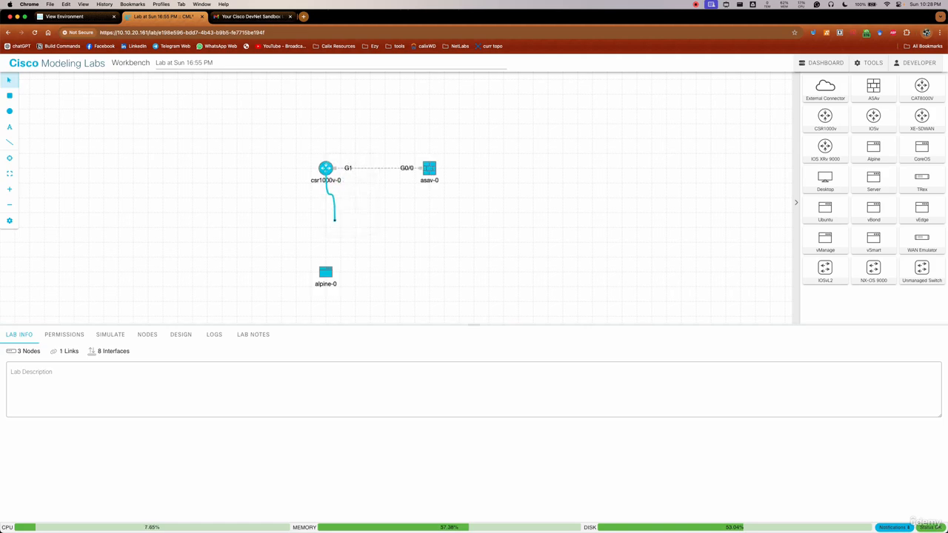
click(326, 272)
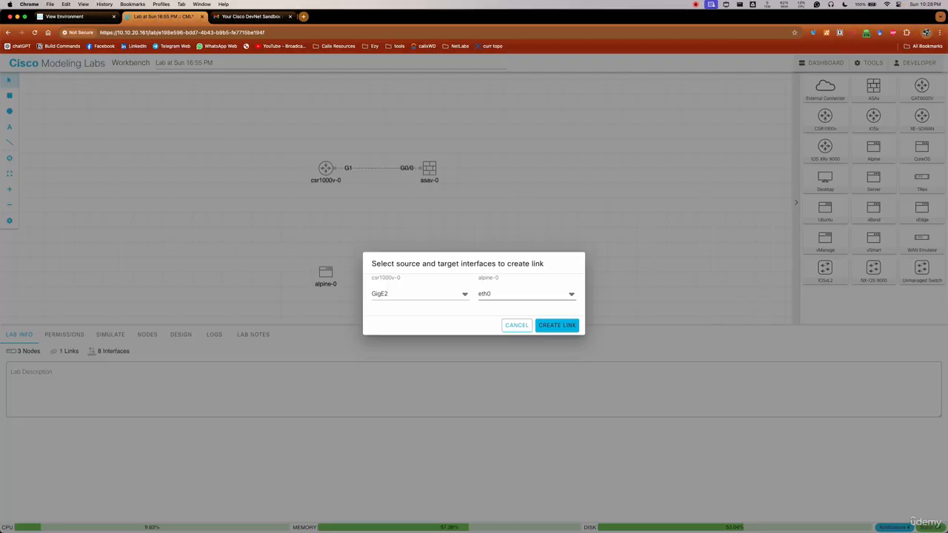
click(557, 325)
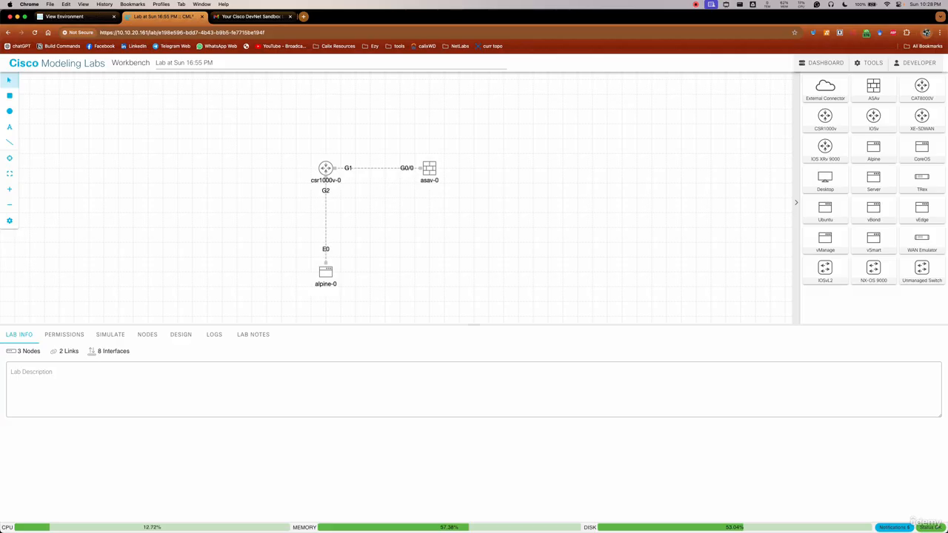
Start the csr1000v-0, asav-0 and alpine-0 nodes
right_click(328, 171)
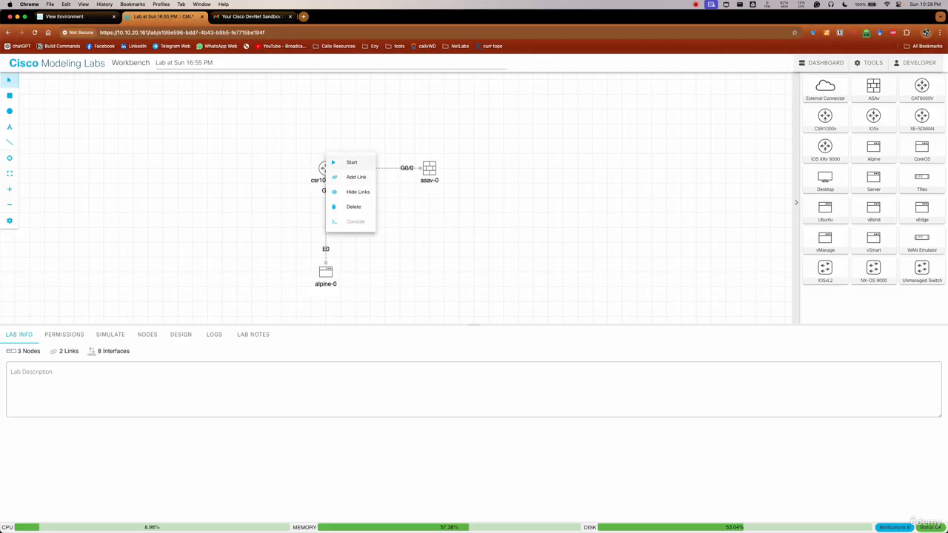
click(351, 162)
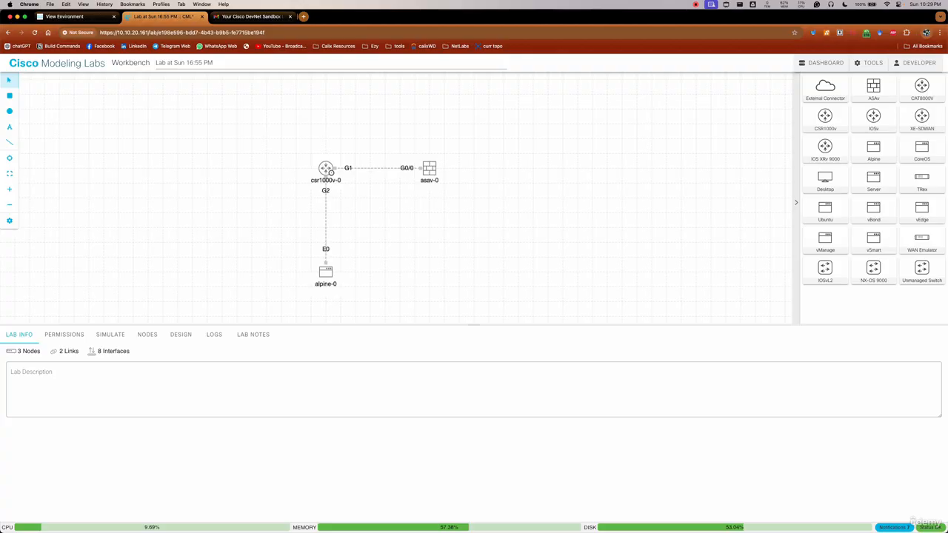
right_click(430, 167)
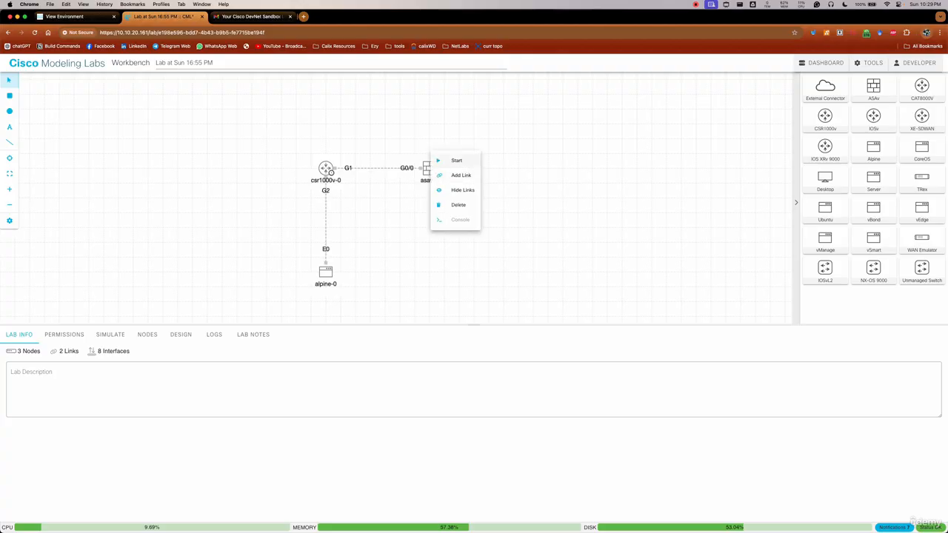
click(452, 162)
right_click(326, 269)
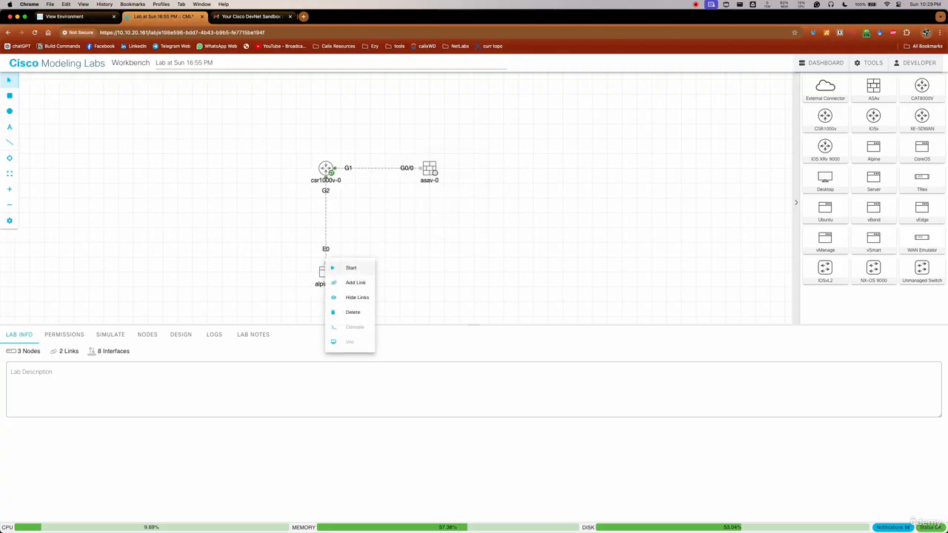
click(351, 267)
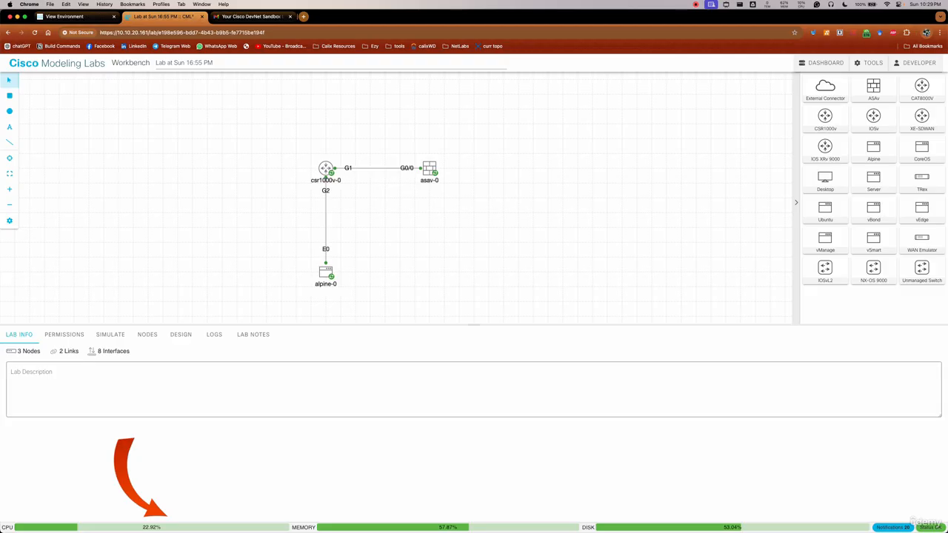
Examine the interface list of csr1000v-0 and what each interface connects to
click(326, 169)
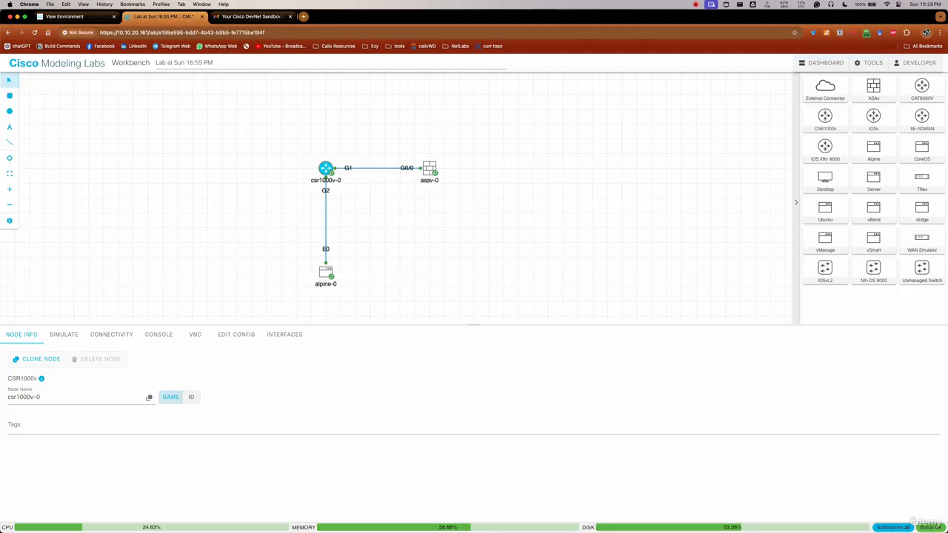
click(285, 335)
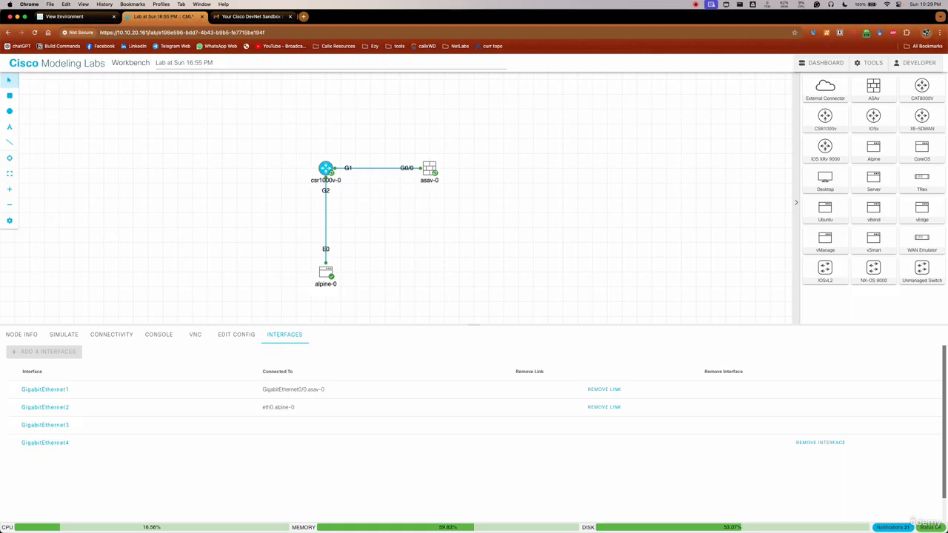
click(326, 169)
click(326, 169)
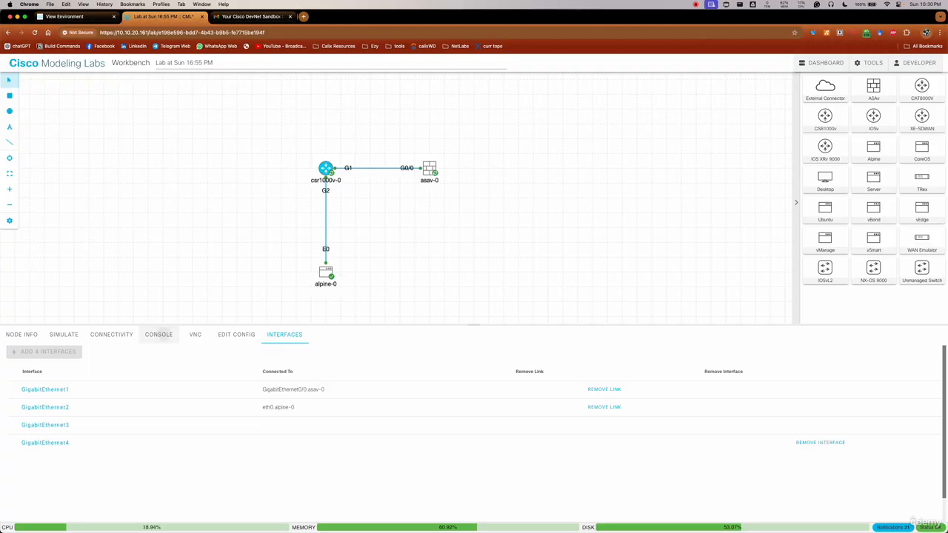
Open console sessions for csr1000v-0, asav-0 and alpine-0
click(160, 334)
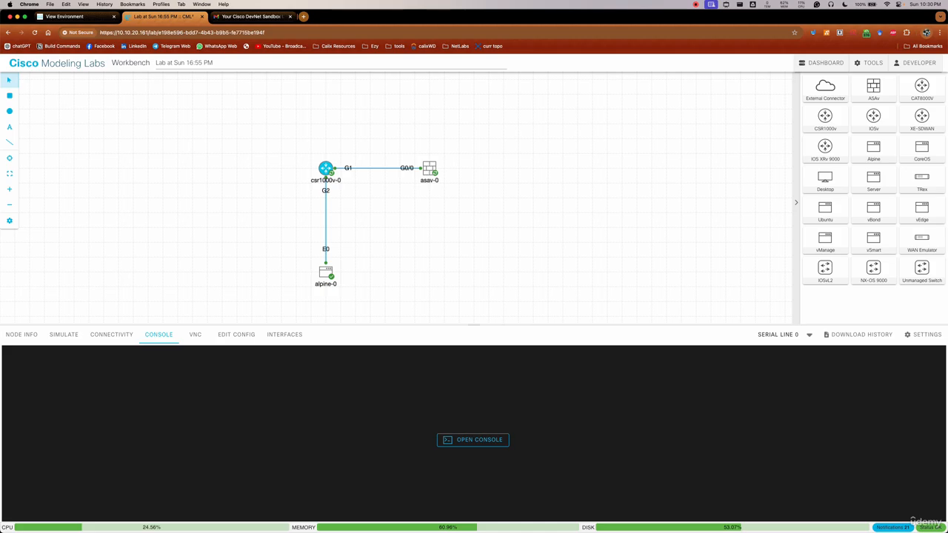
click(474, 440)
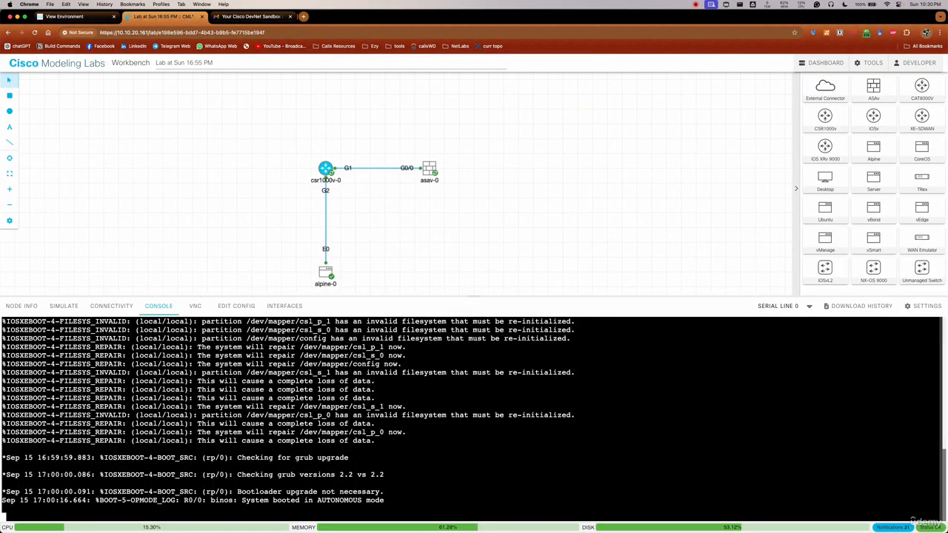
click(430, 169)
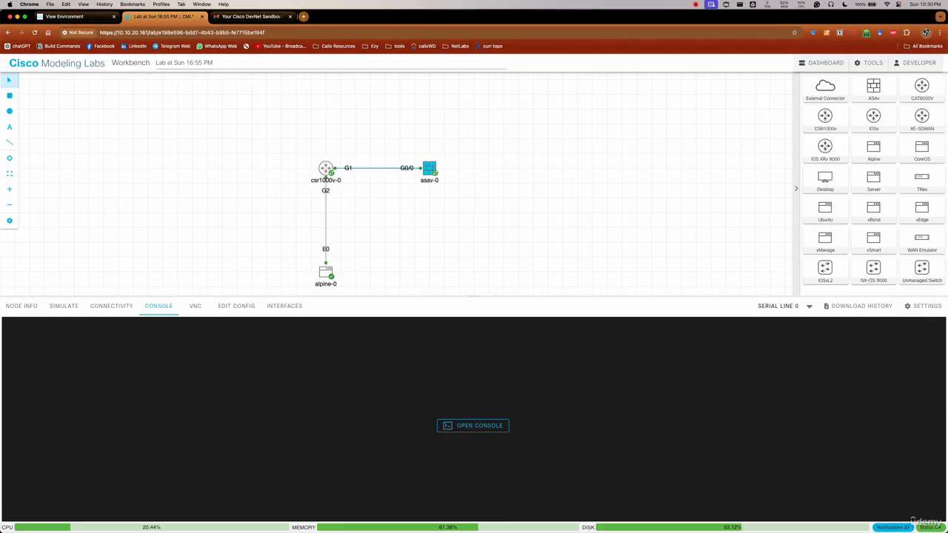
click(472, 426)
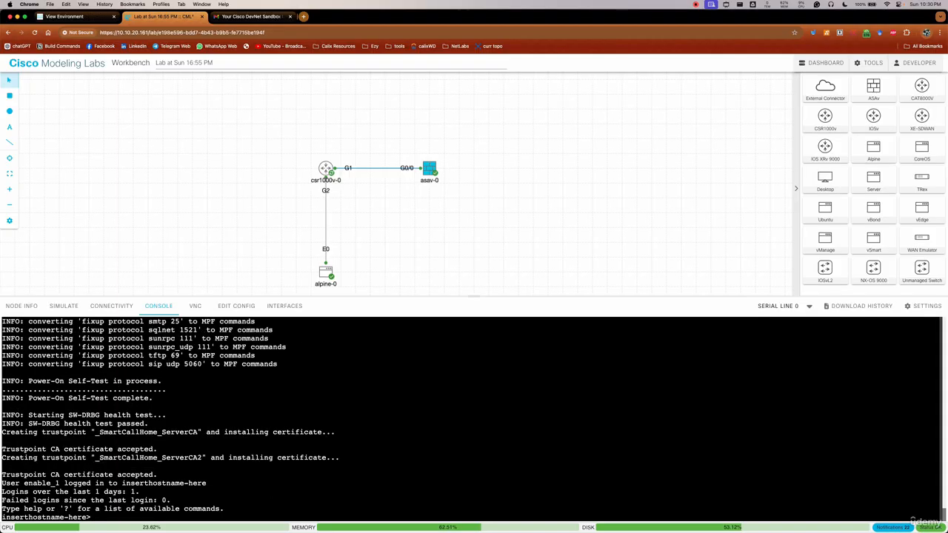
click(326, 273)
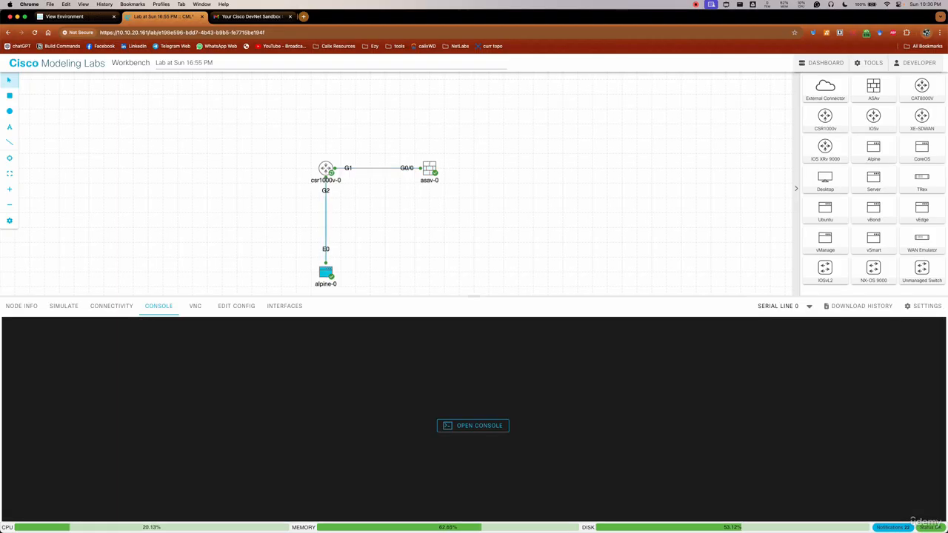
click(473, 425)
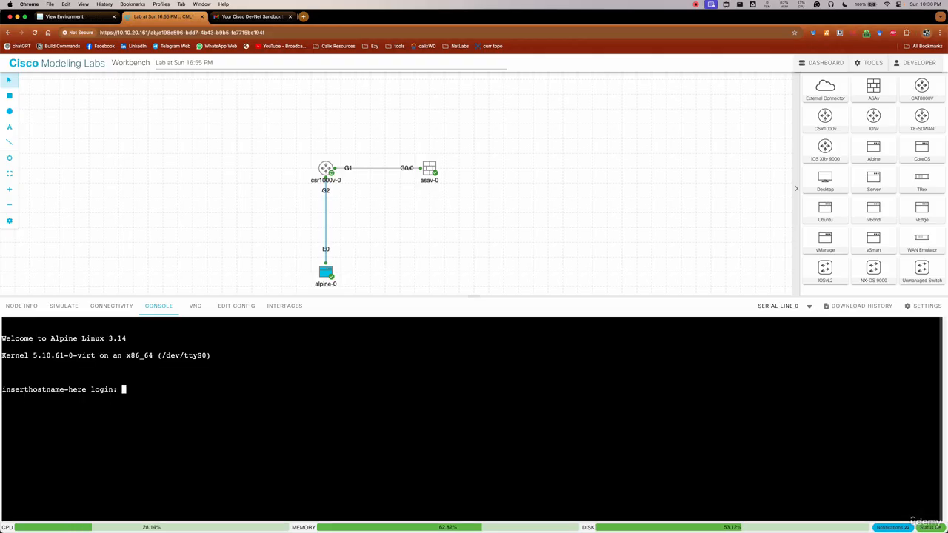
Check the console output of csr1000v-0 and asav-0, ending on the router's console
click(326, 169)
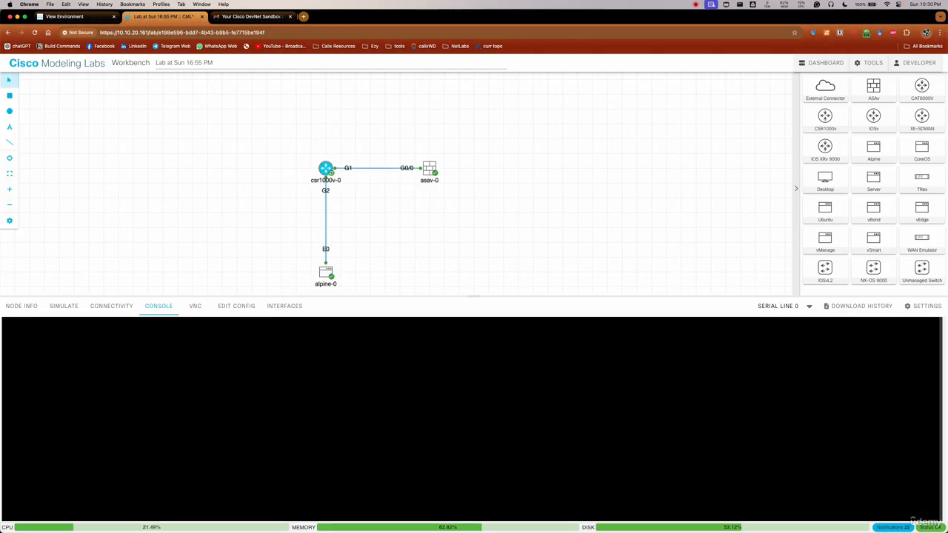
click(429, 169)
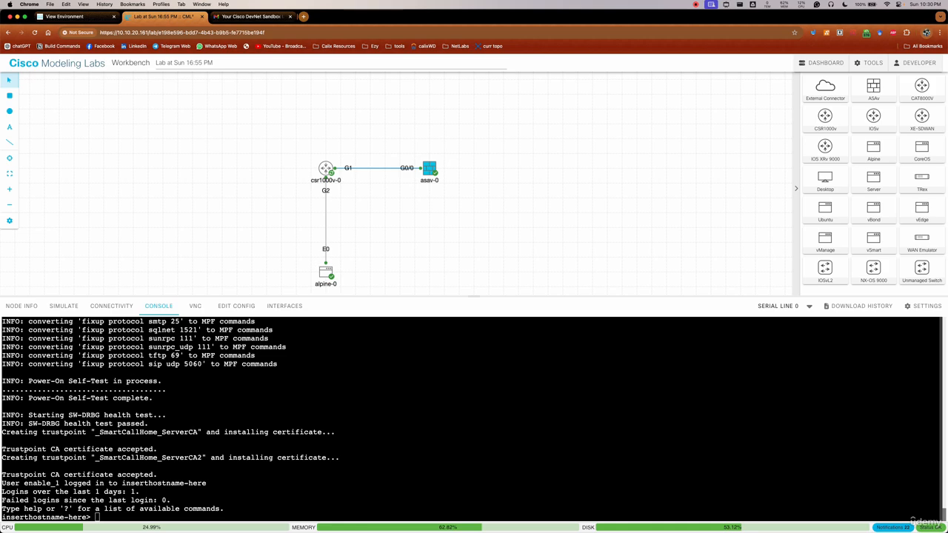
click(326, 169)
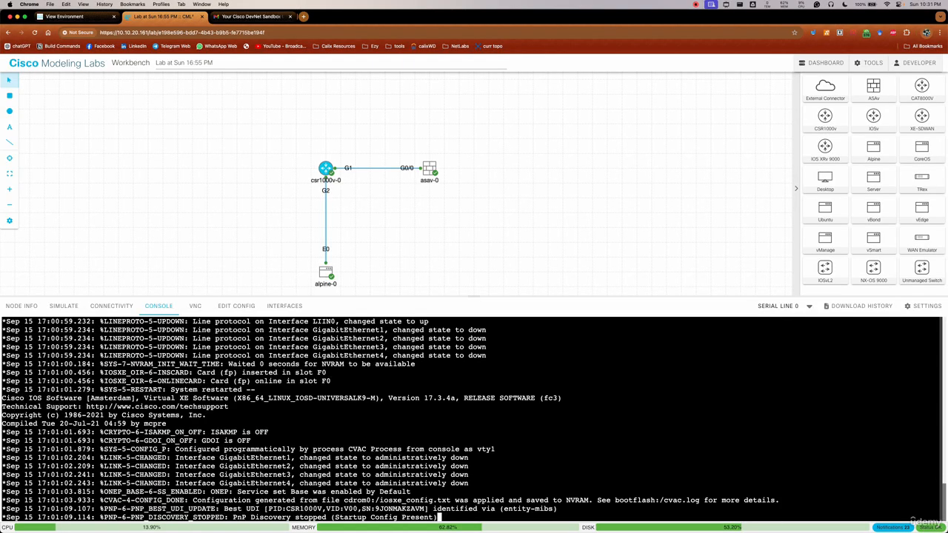
Bring up the command prompt on csr1000v-0's console and enter privileged EXEC mode with enable
key(Return)
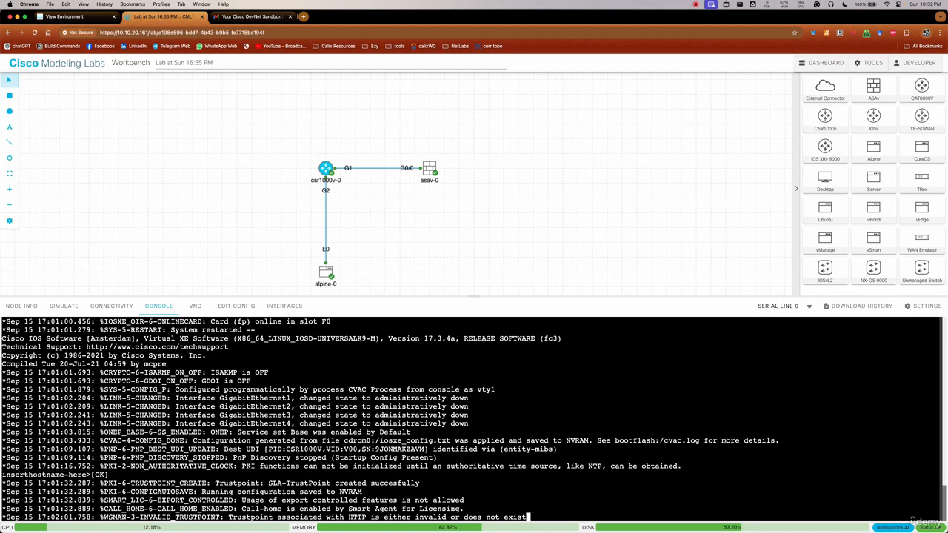
key(Return)
key(Return)
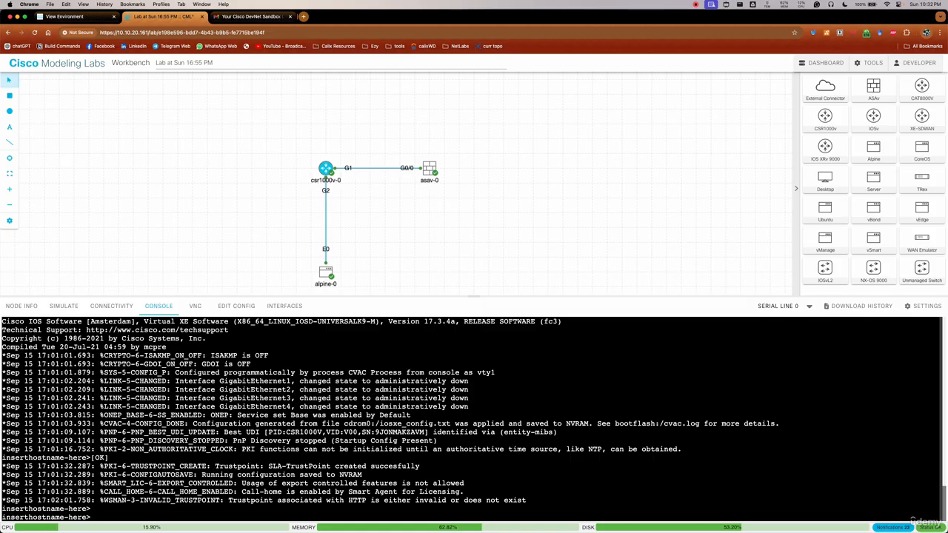
key(Return)
key(Return)
key(Return)
key(Return)
key(Return)
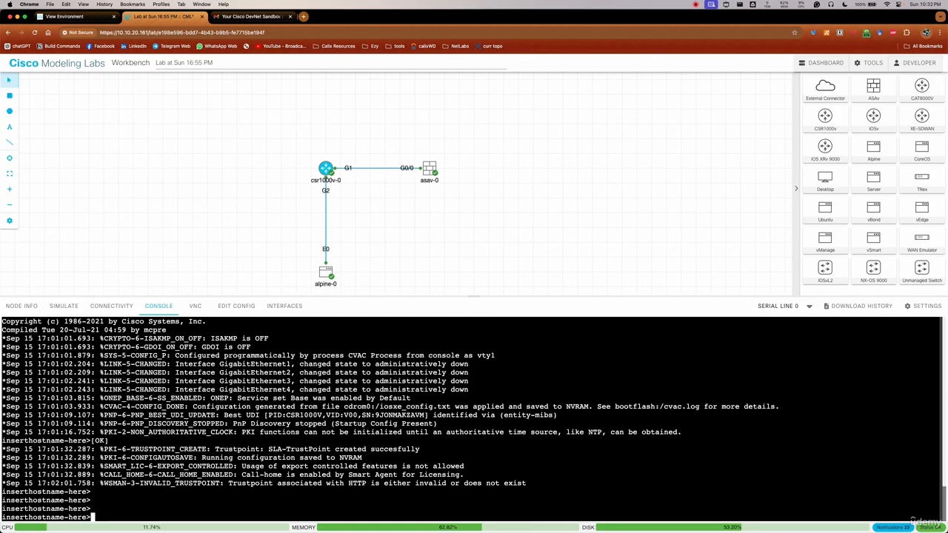
text(enable)
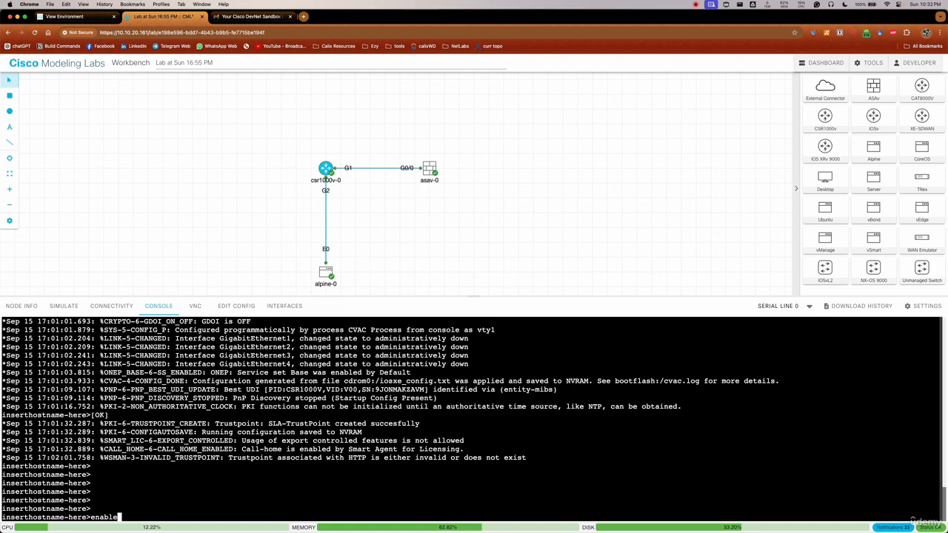
key(Return)
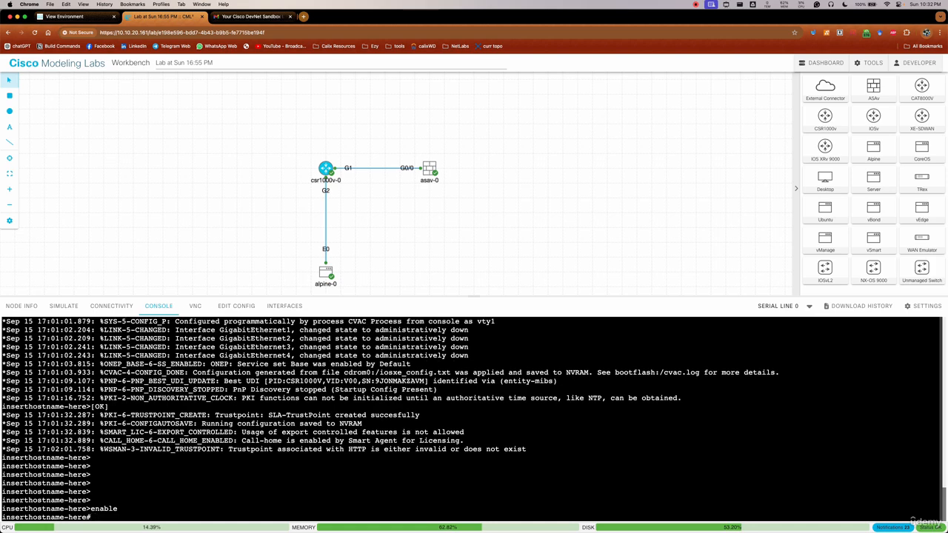
key(Return)
Enter global configuration mode on the router and set its hostname to CSR1000
text(hostname-here#host)
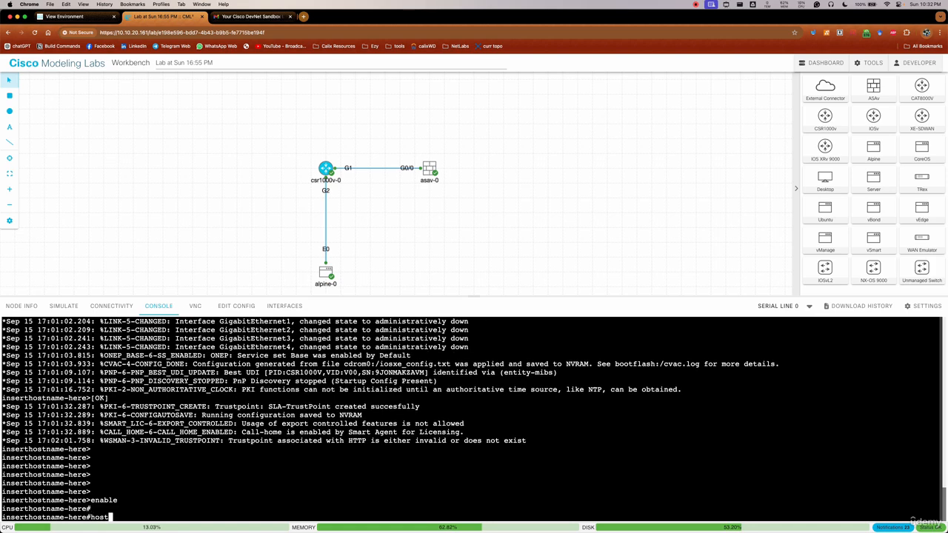
key(BackSpace)
key(BackSpace)
key(BackSpace)
key(BackSpace)
text(conf t)
key(Return)
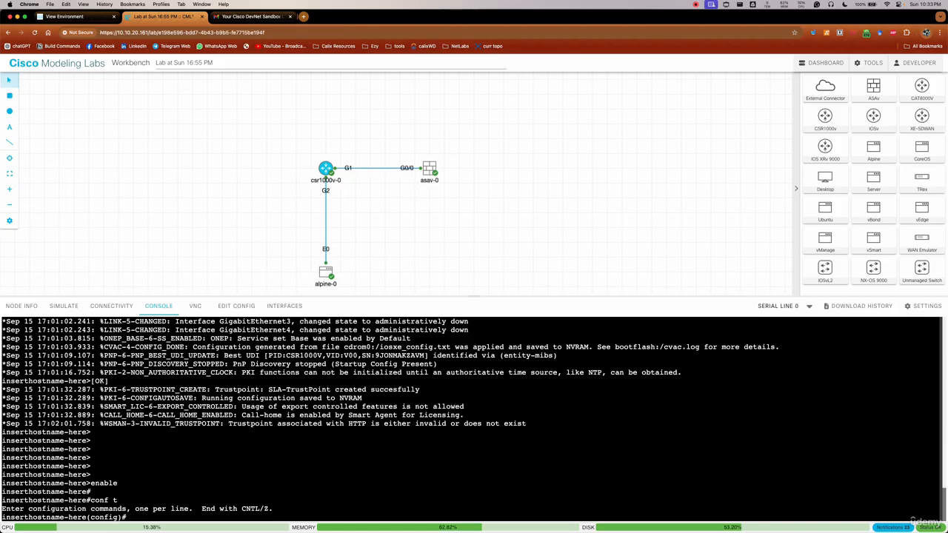
text(hostname CSR1000)
key(Return)
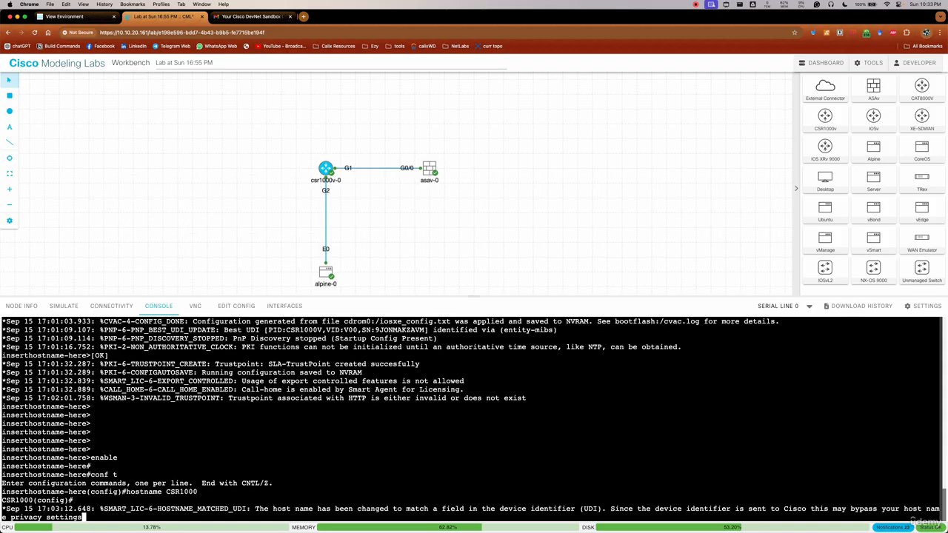
key(Return)
key(Return)
key(Return)
key(Return)
key(Return)
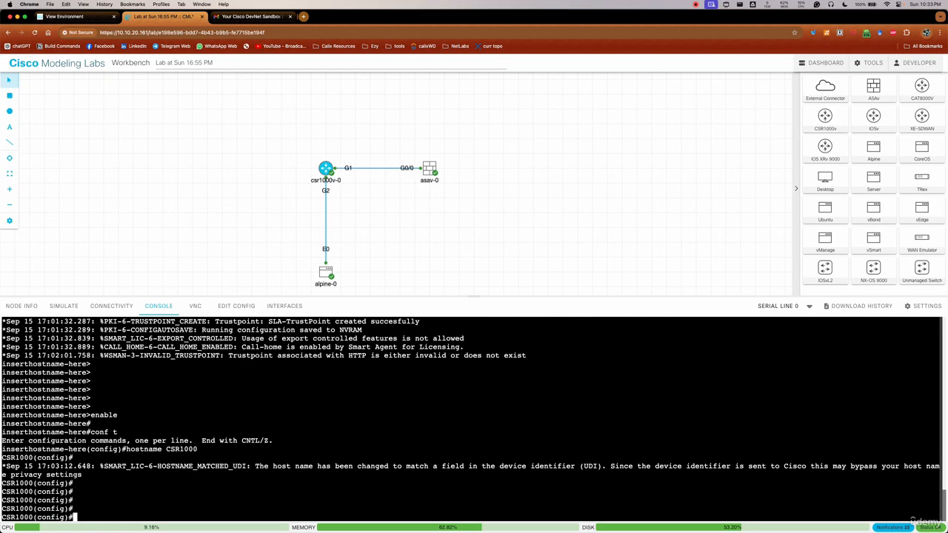
End the router's configuration session and return to the privileged EXEC prompt
text(end)
key(Return)
key(Return)
key(Return)
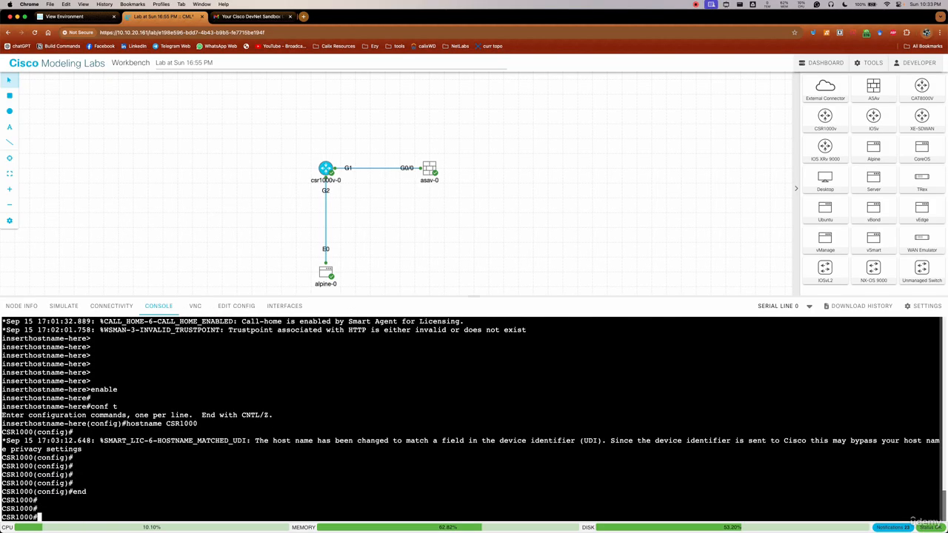
key(Return)
key(Return)
key(Return)
key(Return)
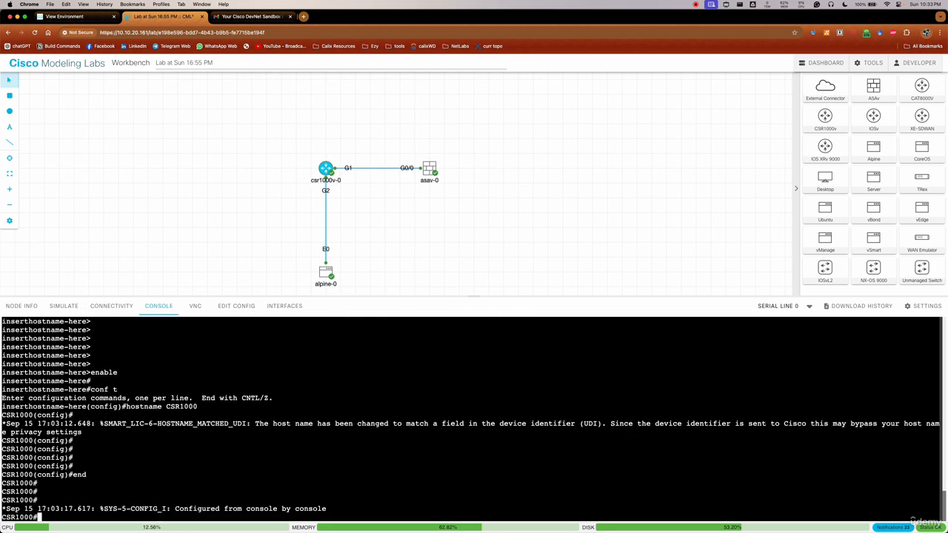
key(Return)
key(Return)
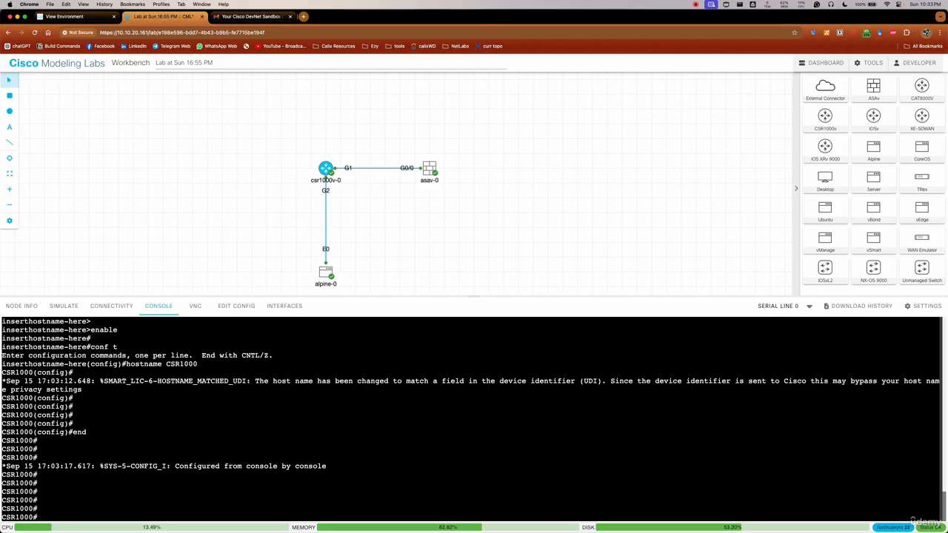
click(9, 127)
click(297, 126)
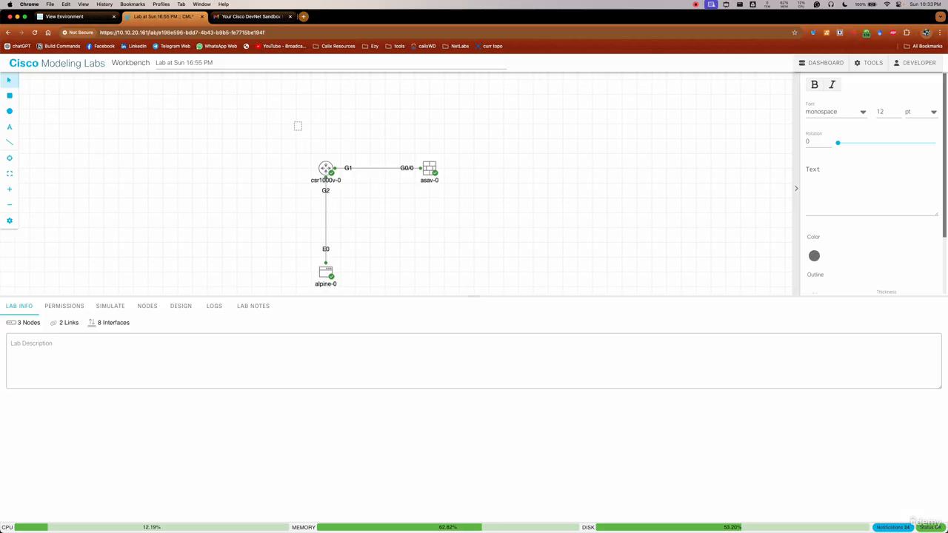
key(Delete)
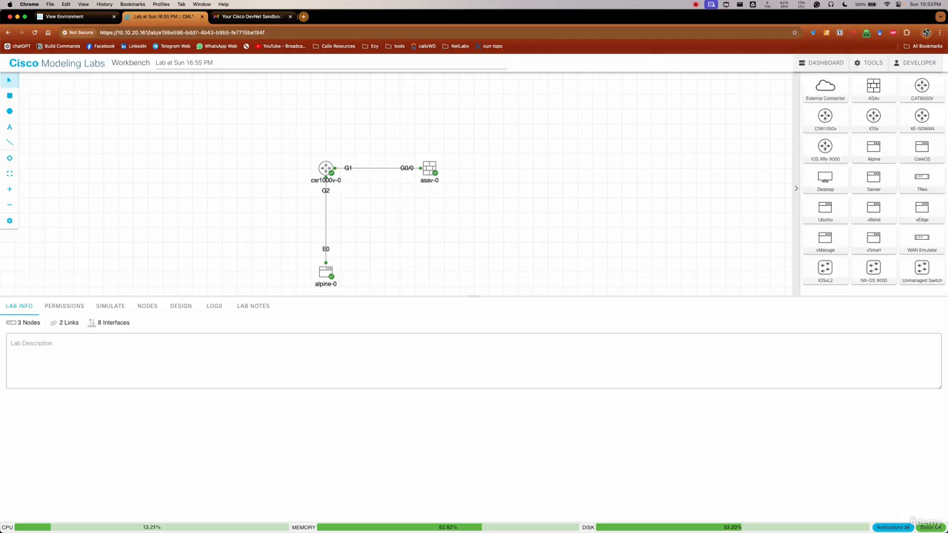
Add a text annotation reading 10.1.1.1 to the topology and place it just above csr1000v-0's G1 interface label
click(9, 127)
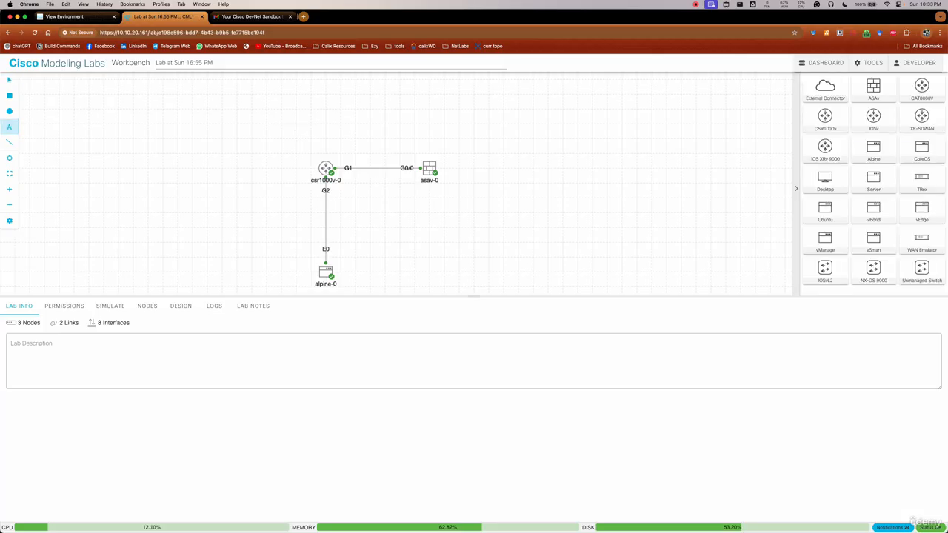
click(330, 140)
text(10.1.1.1)
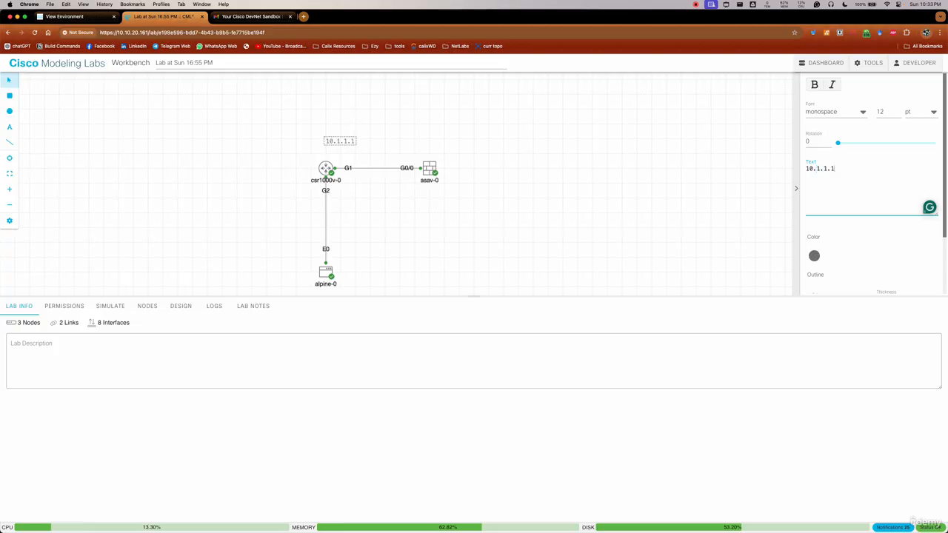
click(378, 126)
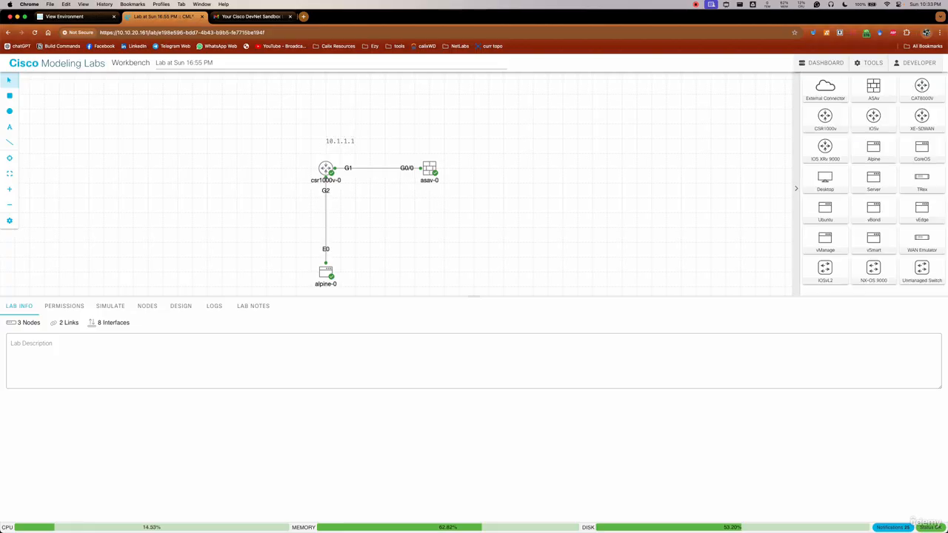
click(340, 141)
click(341, 141)
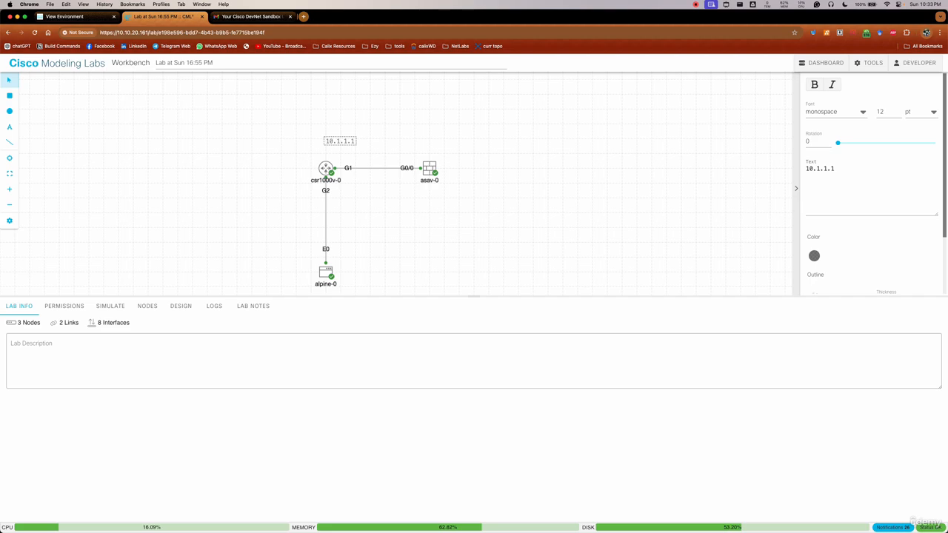
mouse_move(340, 140)
mouse_down()
mouse_move(355, 156)
mouse_move(340, 156)
mouse_up()
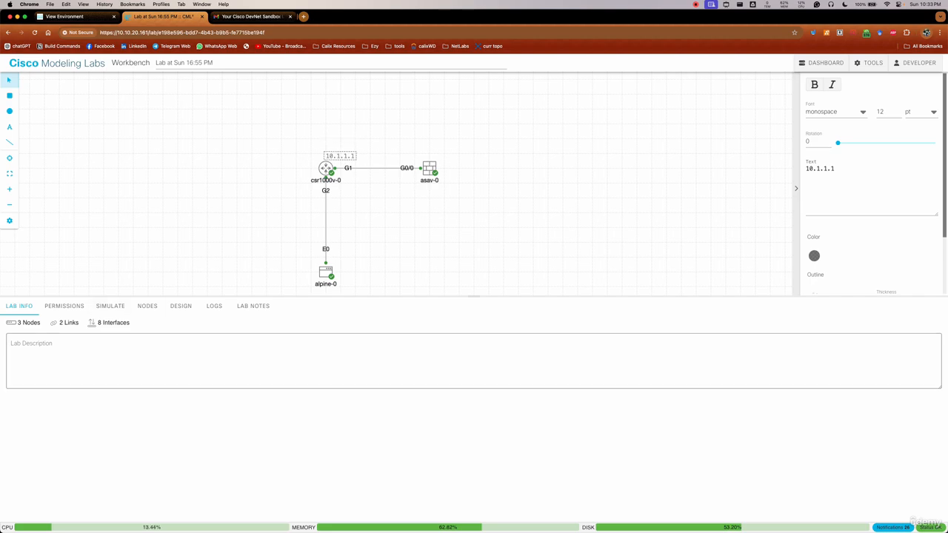
Return to csr1000v-0's console and enter interface configuration mode for GigabitEthernet 1
click(326, 169)
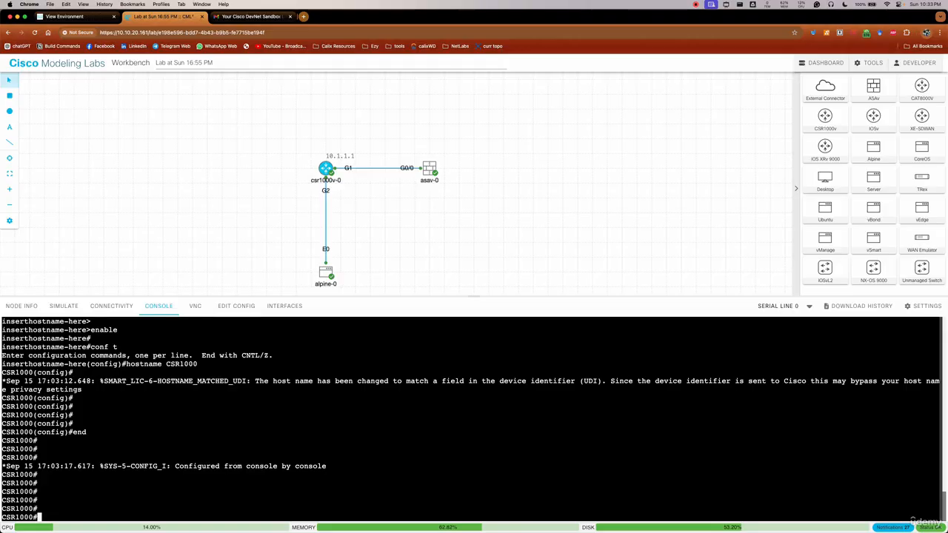
text(conf)
key(Return)
key(Return)
key(Return)
key(Return)
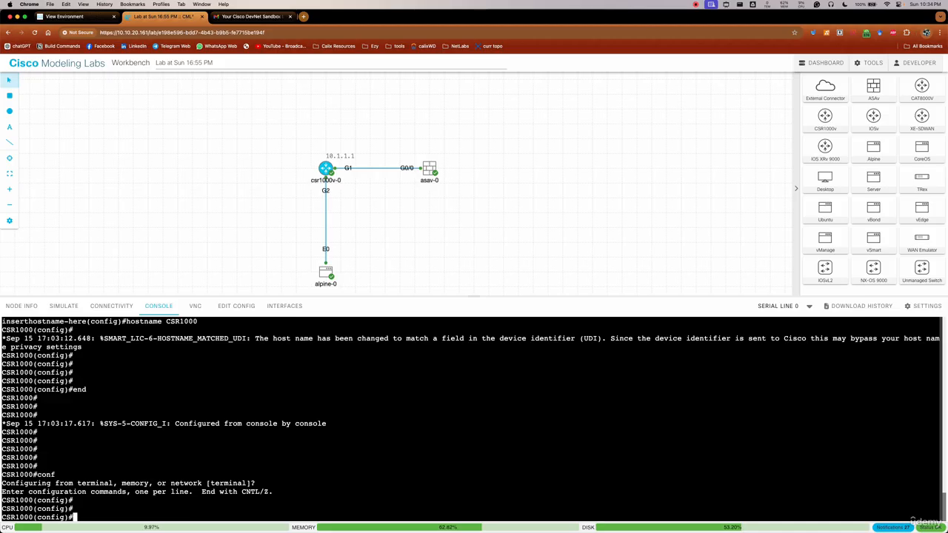
text(inter)
key(Tab)
text(gig)
key(Tab)
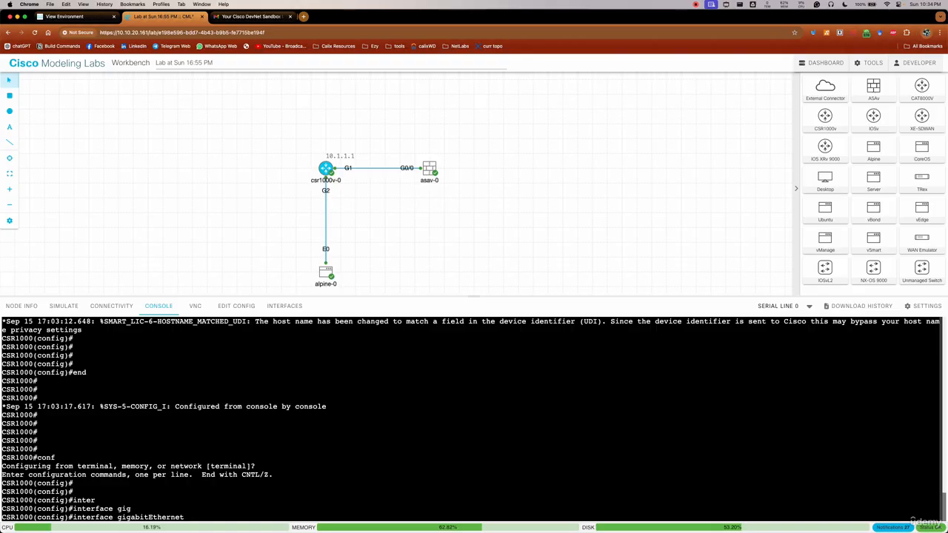
text(1)
key(Return)
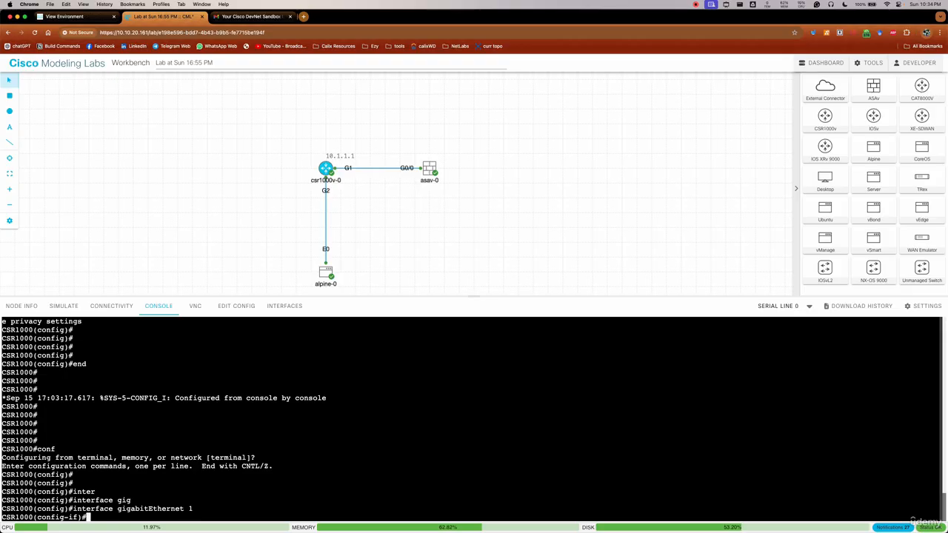
Enable GigabitEthernet 1 with no sh and assign it IP address 10.1.1.1 with mask 255.255.255.0
text(no sh)
key(Return)
text(ip a)
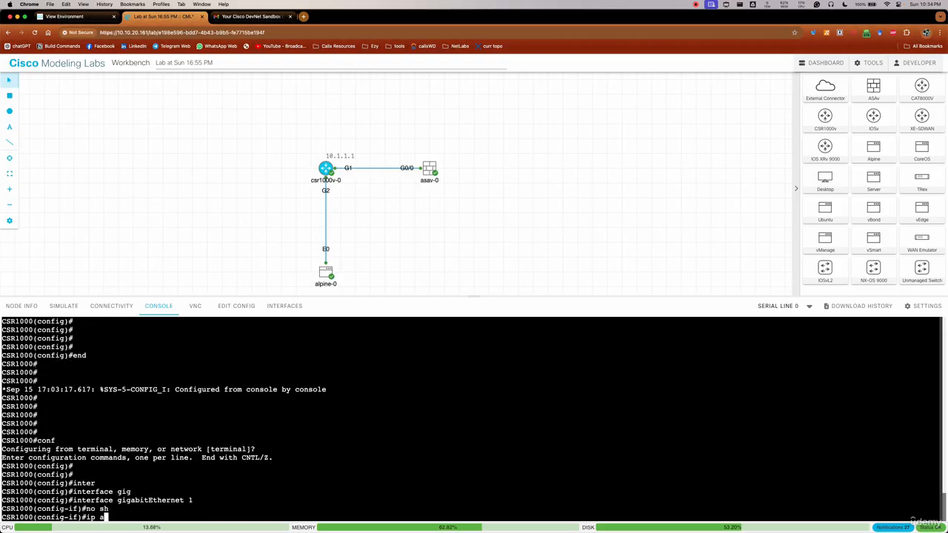
text(dd)
key(Tab)
text(101.1)
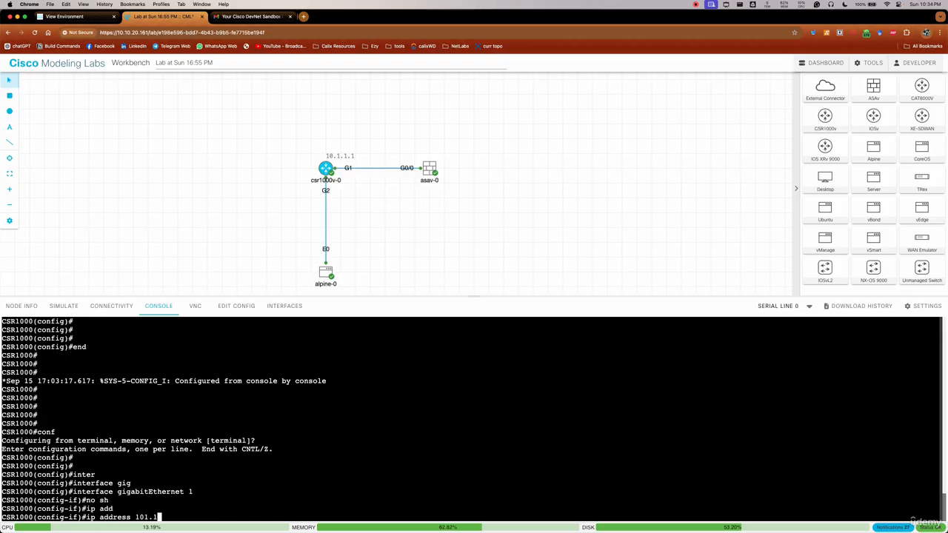
key(BackSpace)
key(BackSpace)
key(BackSpace)
text(.1.1.1)
text( 255.255.2)
text(55.255.0)
key(Return)
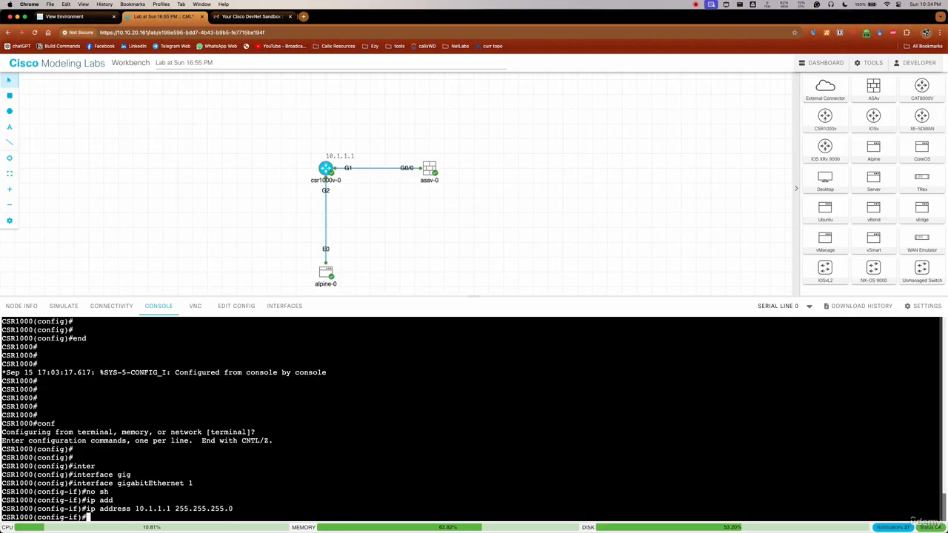
Issue no sh on GigabitEthernet 1 once more and end the configuration session
text(no sh)
key(Return)
text(end)
key(Return)
key(Return)
key(Return)
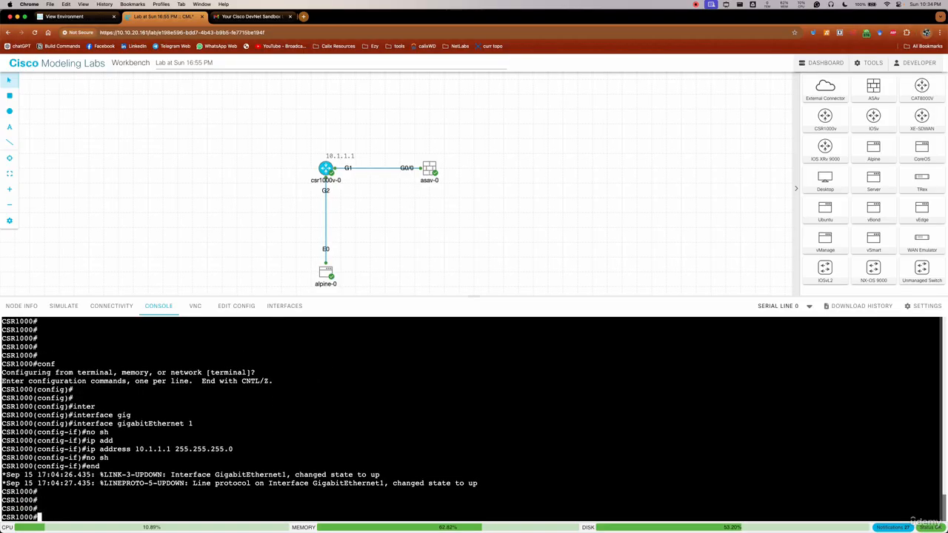
key(Return)
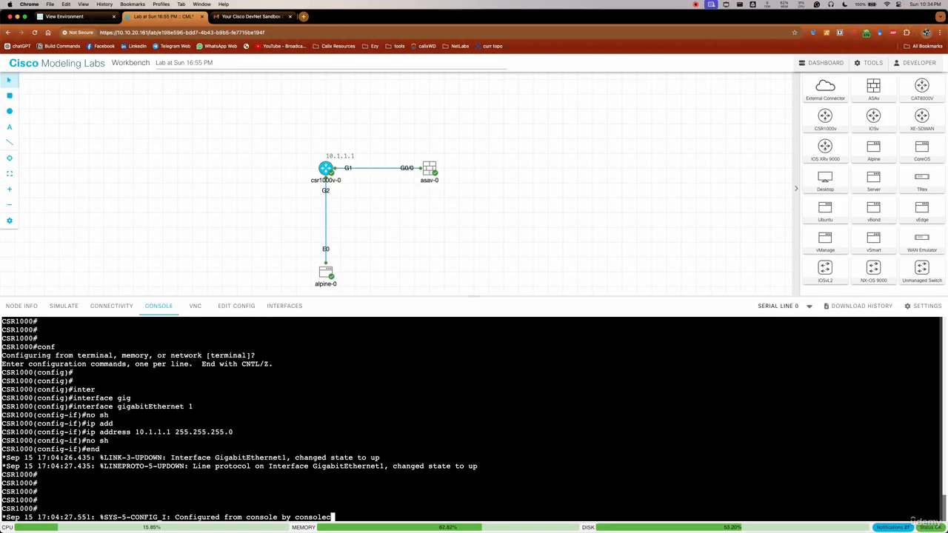
key(Return)
key(Return)
key(Return)
key(Return)
Try to save the router's configuration with the abbreviated command copy r s
text(cop)
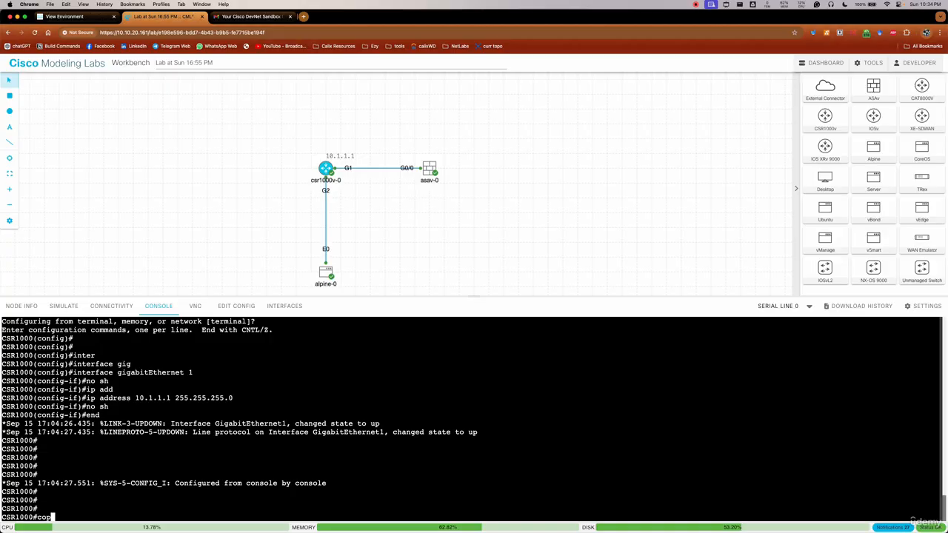
text(y r s)
key(Return)
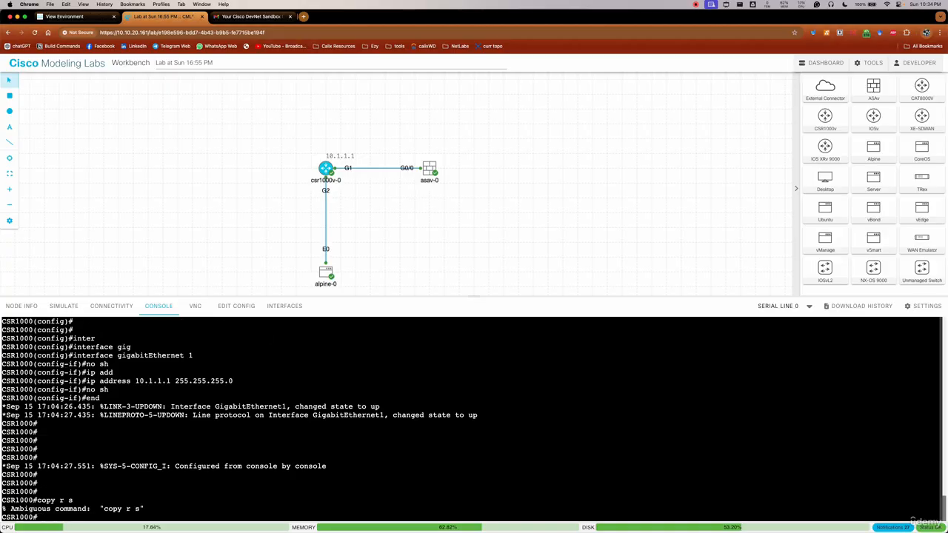
Save the router's configuration with copy running-config startup-config, accepting the default destination filename
text(copy runn)
key(Tab)
text(start)
key(Tab)
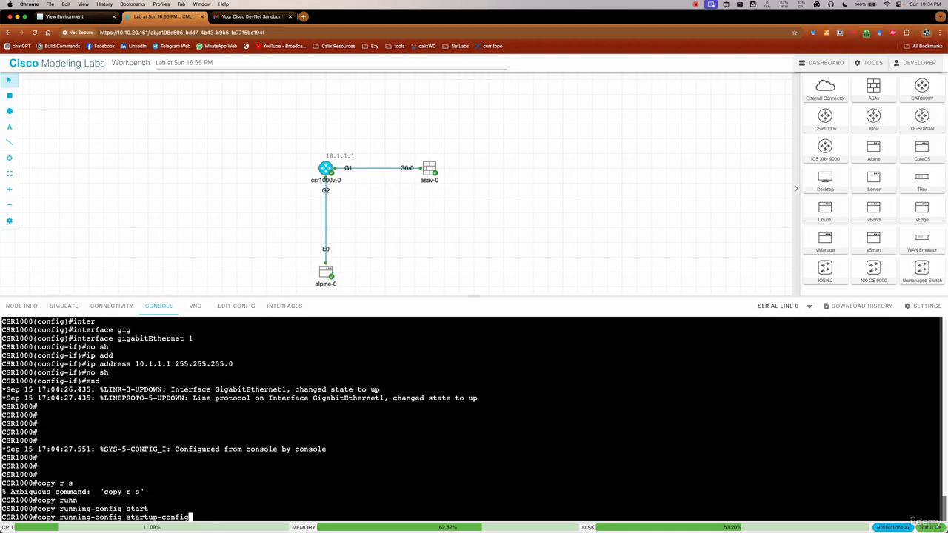
key(Return)
key(Return)
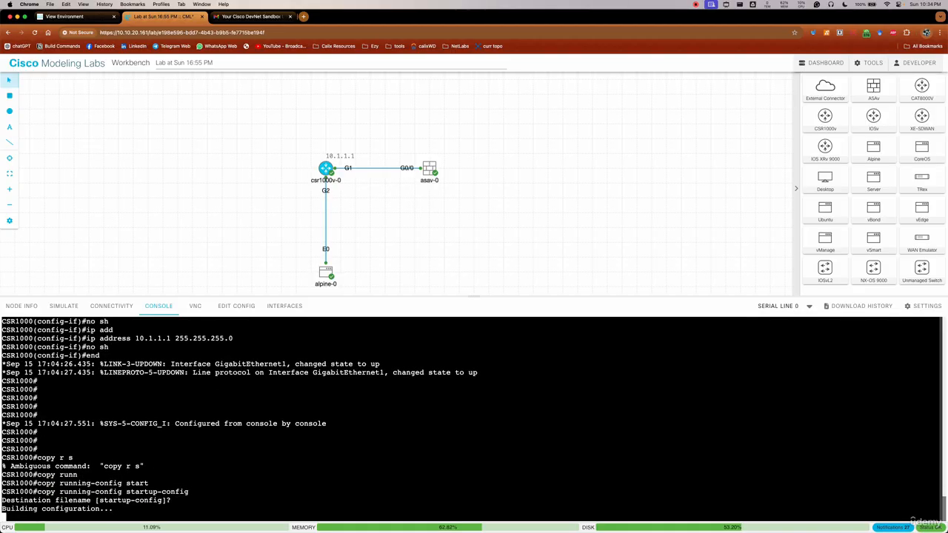
key(Return)
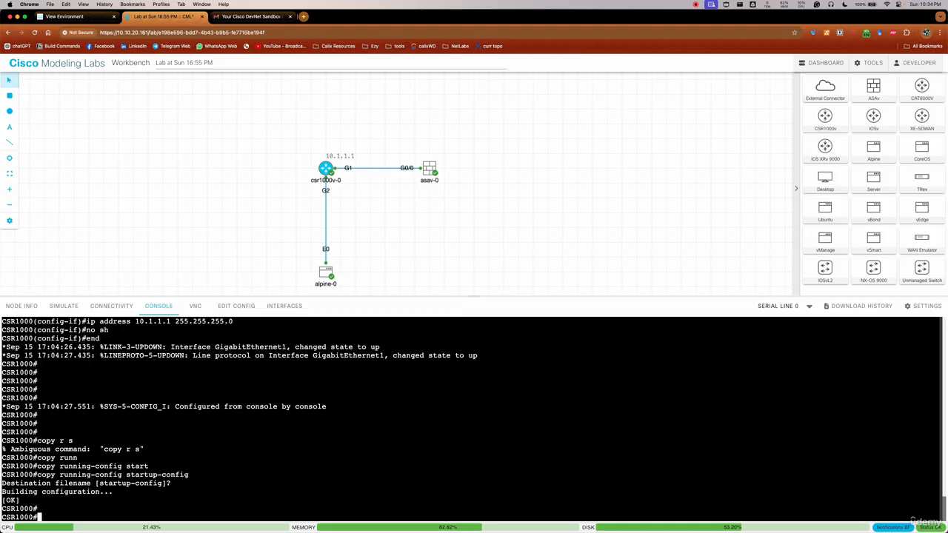
drag(37, 475, 197, 475)
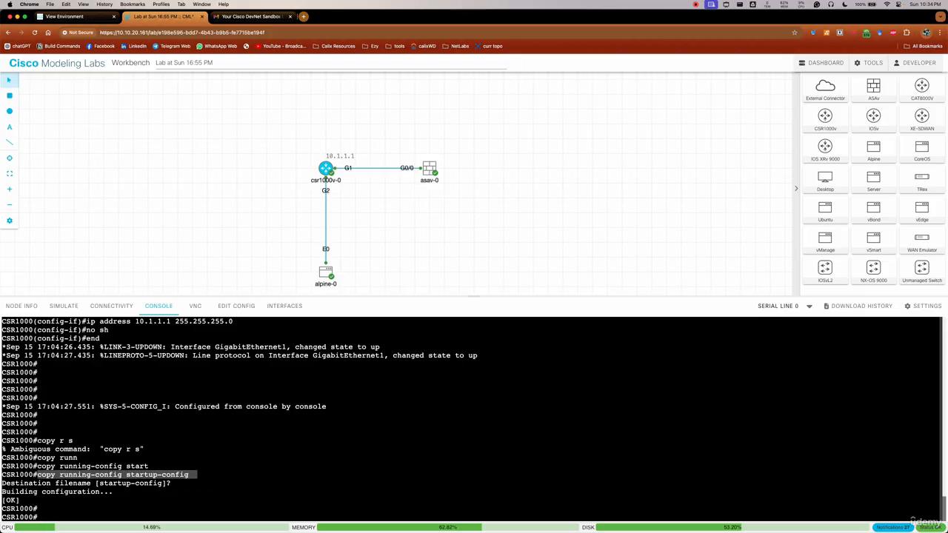
key(Return)
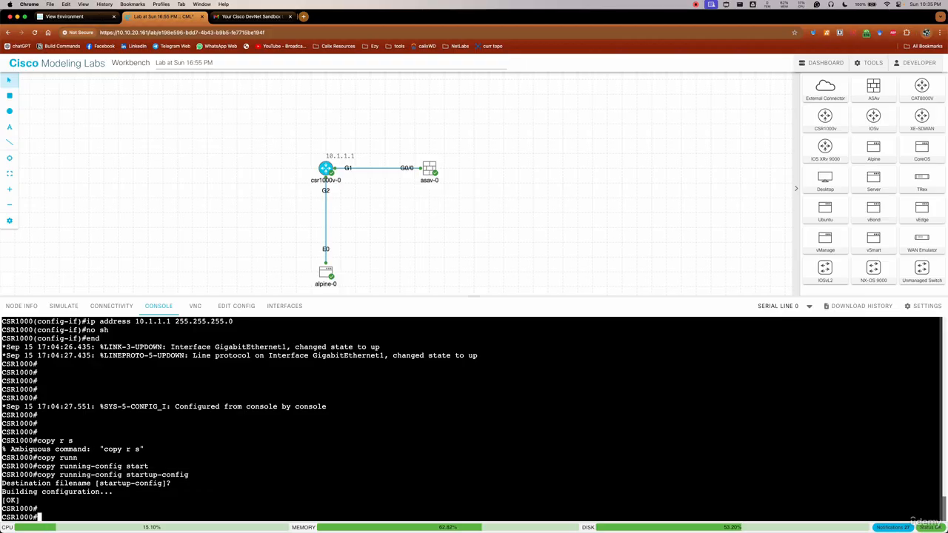
Save the router's configuration again with the write memory command
text(wri)
key(Tab)
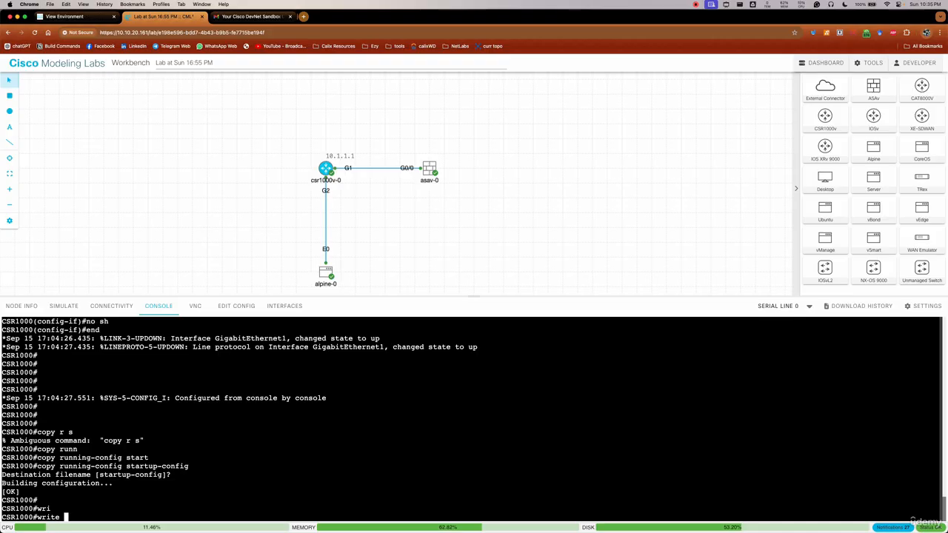
text(mem)
key(Tab)
key(Return)
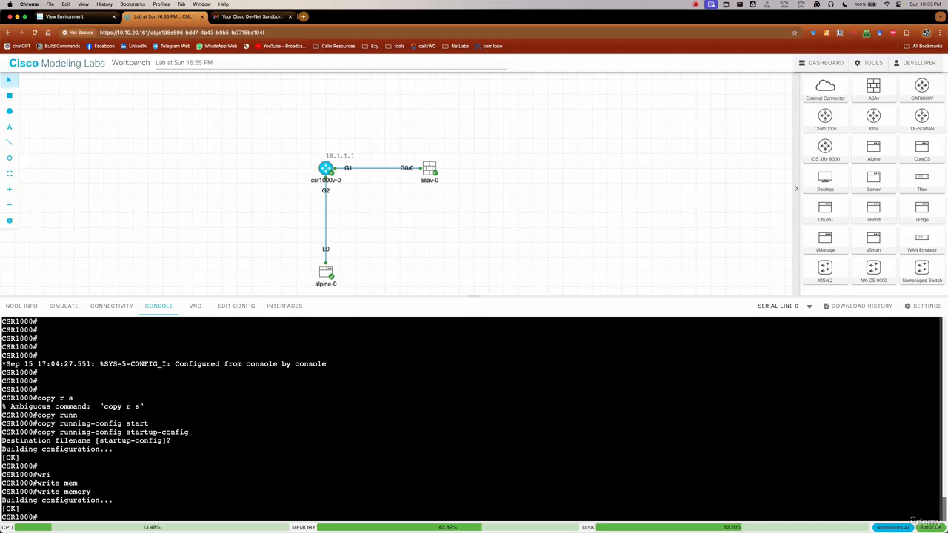
drag(37, 492, 91, 492)
click(91, 492)
key(Return)
key(Return)
key(Return)
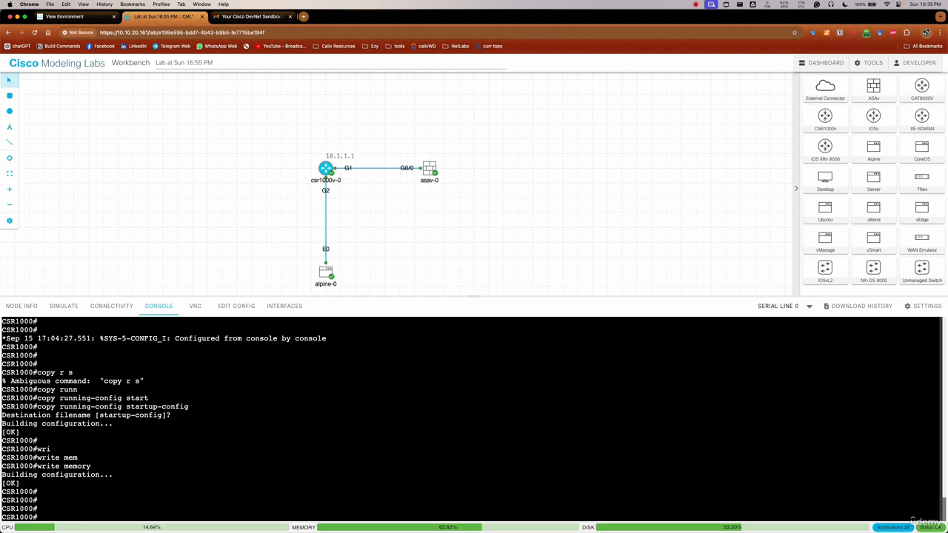
Open the asav-0 console and issue enable, trying to leave the new enable password blank
click(430, 169)
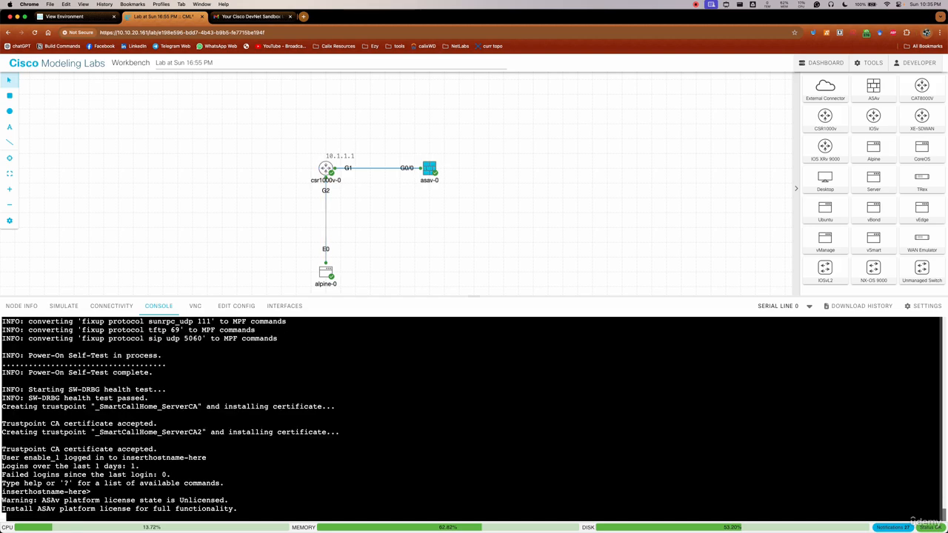
key(Return)
key(Return)
key(Return)
key(Return)
key(Return)
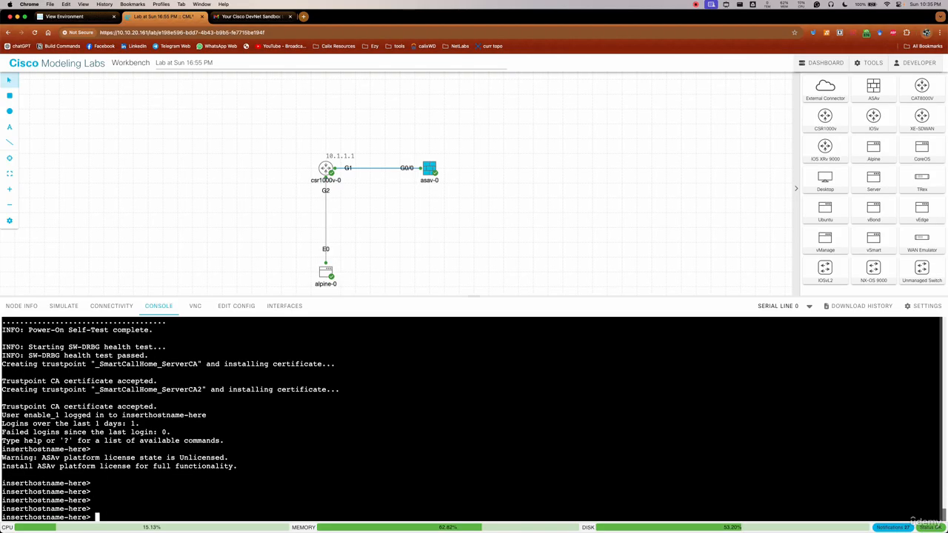
text(enable)
key(Return)
key(Return)
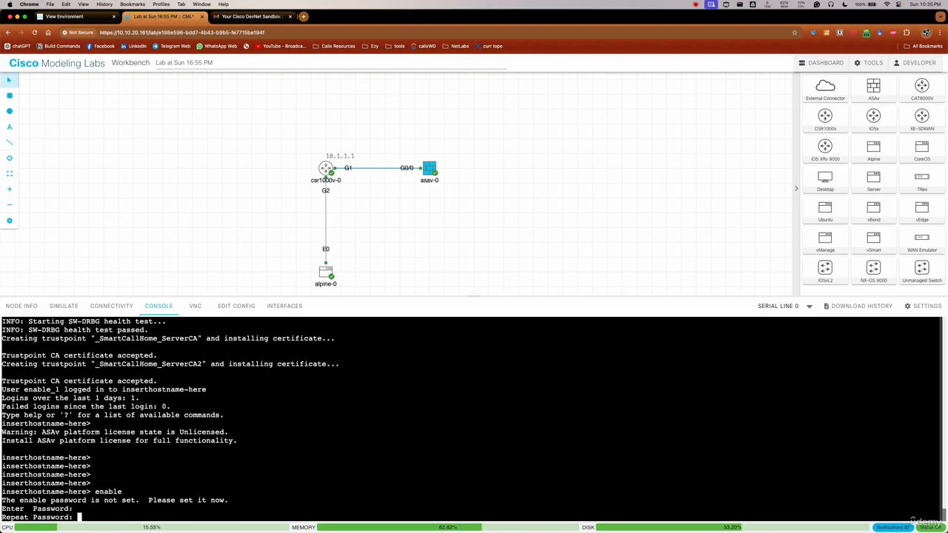
key(Return)
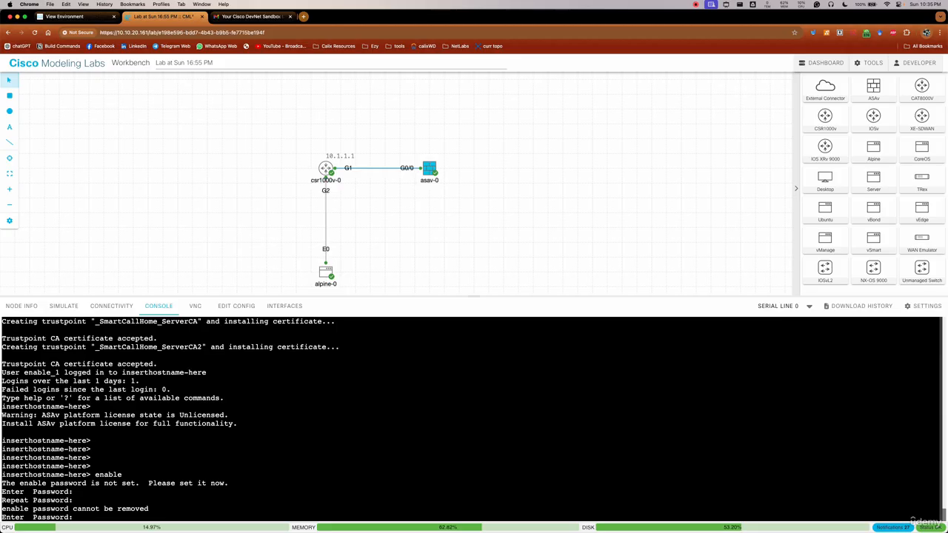
Set the firewall's enable password by entering it and repeating it to reach privileged mode
text(*****)
key(Return)
text(*****)
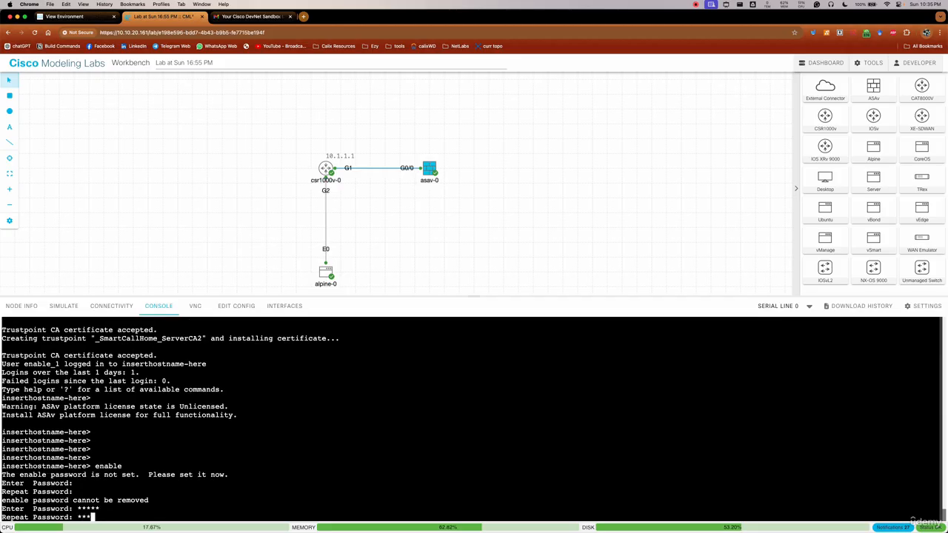
key(Return)
Enter configuration mode on the firewall with conf t and pass the anonymous error reporting question without giving an answer
key(Return)
key(Return)
key(Return)
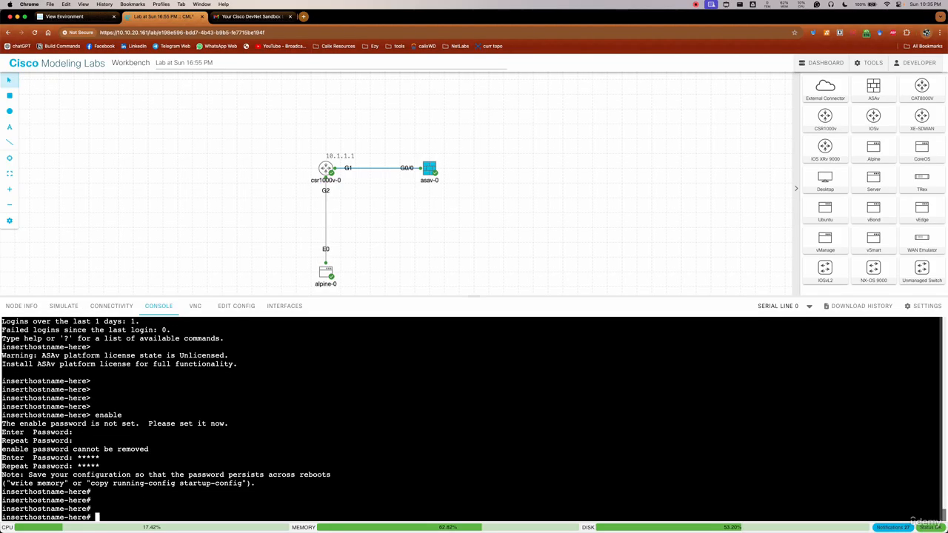
text(conf t)
key(Return)
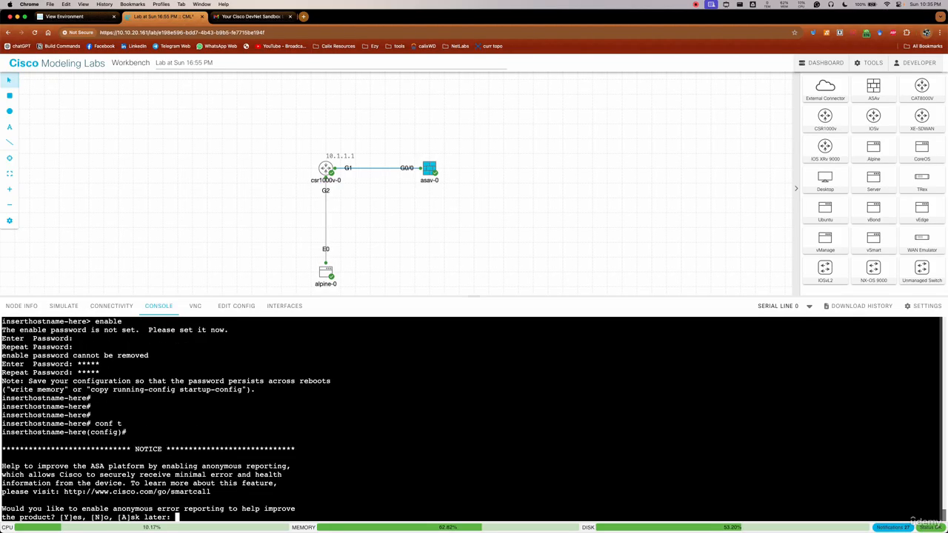
key(Return)
key(Return)
key(Return)
key(Return)
Try to set the firewall's hostname to ASAv
text(hostname )
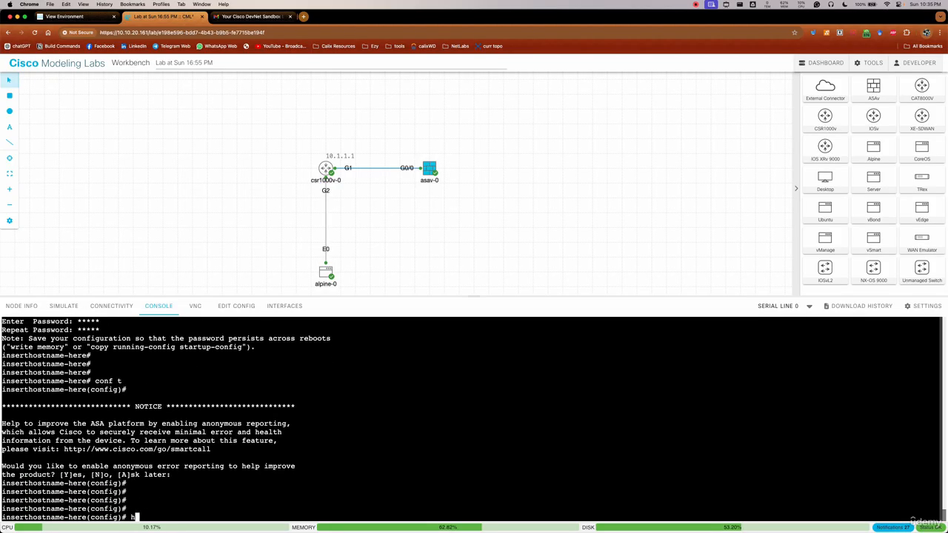
text(ASAv)
key(Return)
Set the firewall's hostname to ASA
key(Return)
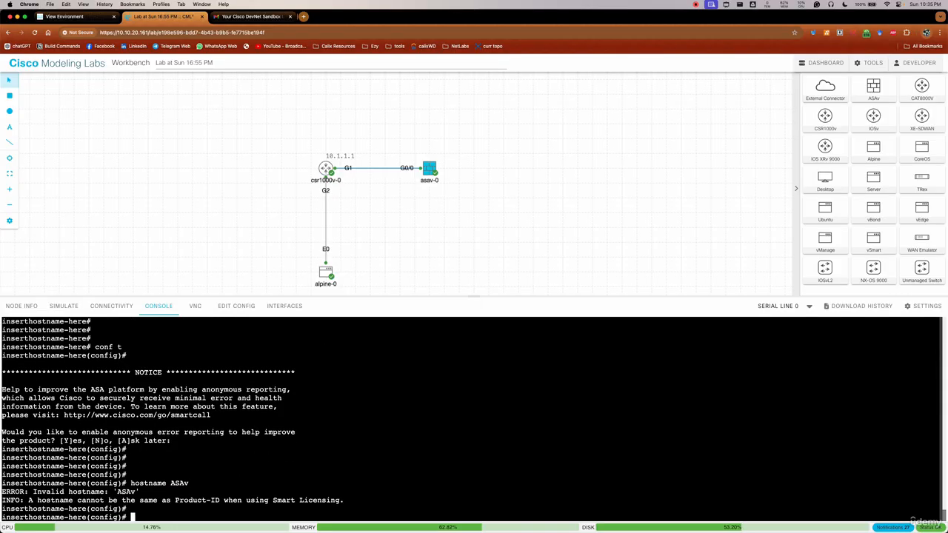
text(hostname ASA)
key(Return)
key(Return)
key(Return)
key(Return)
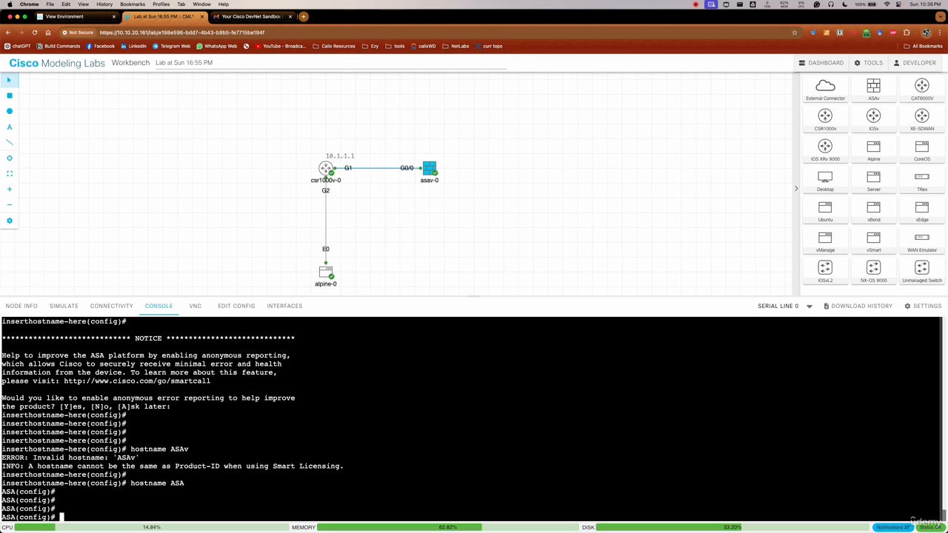
Enter interface gigabitEthernet 0/0 on the firewall and enable it with no sh
text(inter)
key(Tab)
text(gig)
key(Tab)
text(0/0)
key(Return)
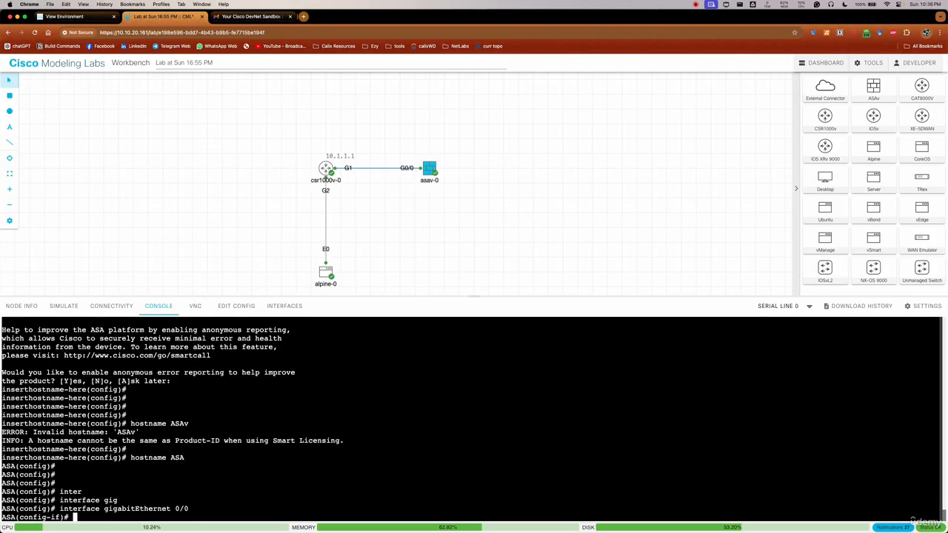
text(no sh)
key(Return)
Assign IP address 10.1.1.2 with mask 255.255.255.0 to the firewall's GigabitEthernet 0/0 interface
text(ip add)
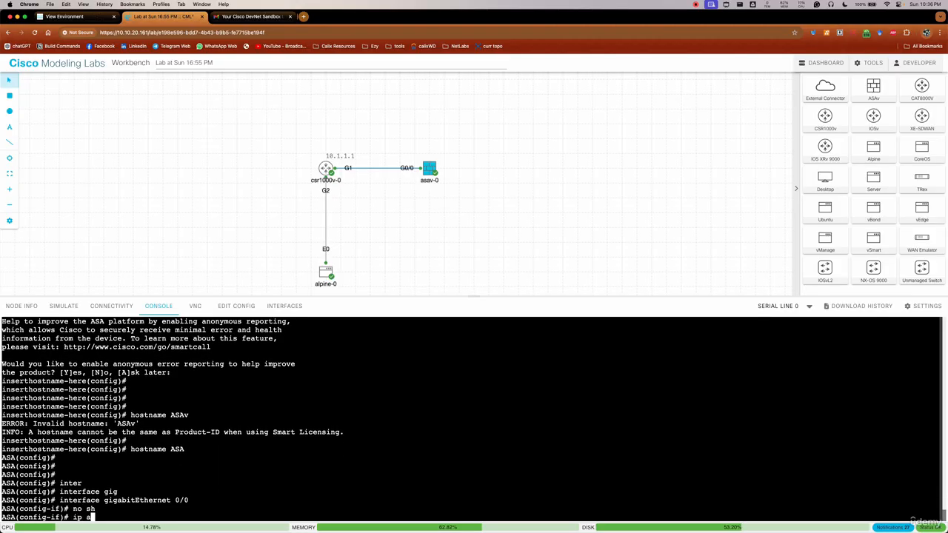
key(Tab)
text(10.1.1.)
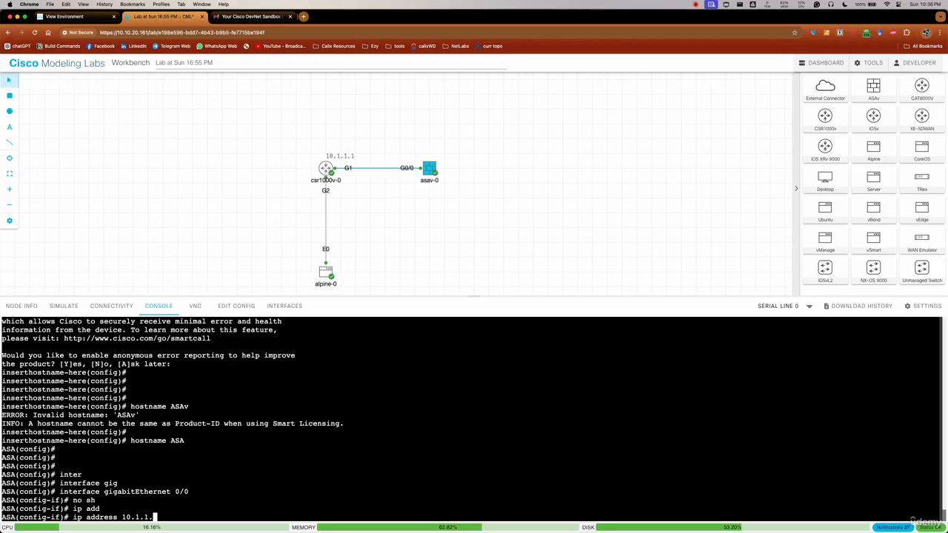
text(2 255.255.255.0)
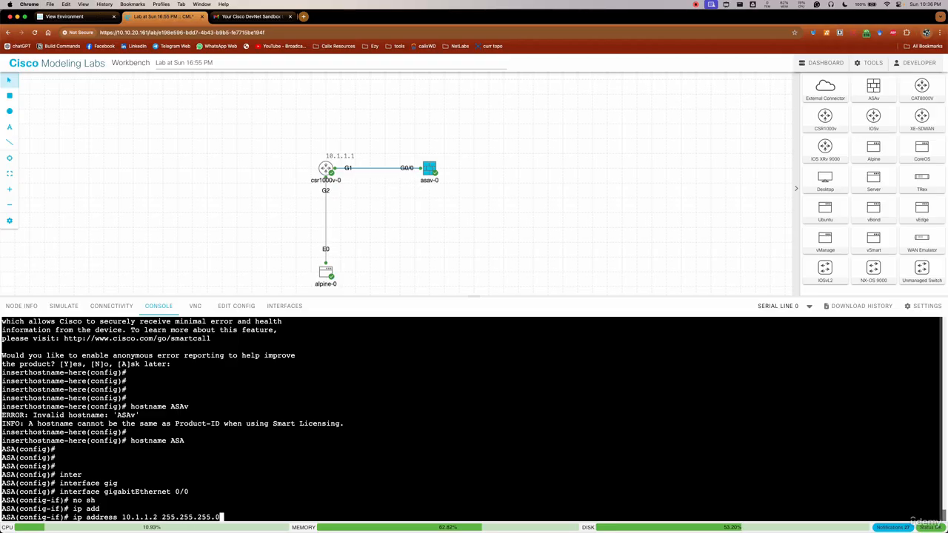
key(Return)
key(Return)
Name the firewall's GigabitEthernet 0/0 interface outside with nameif and end the configuration session
key(Return)
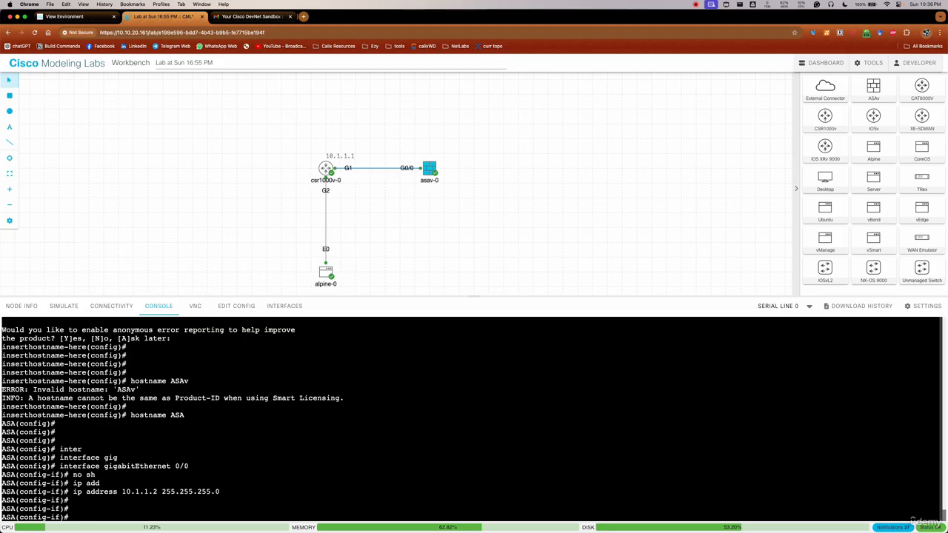
text(nameif outside)
key(Return)
key(Return)
key(Return)
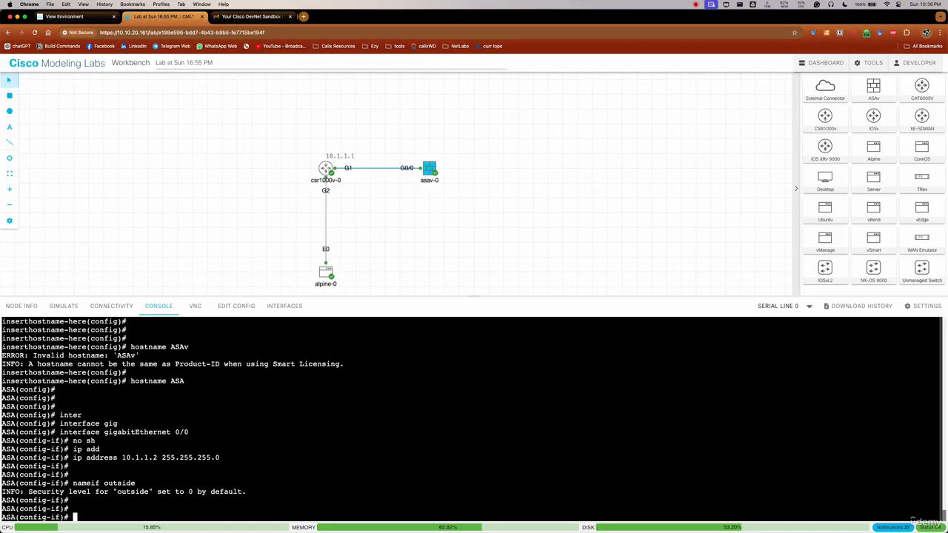
text(end)
key(Return)
Save the firewall's configuration with copy r s, accepting the default source filename
key(Return)
key(Return)
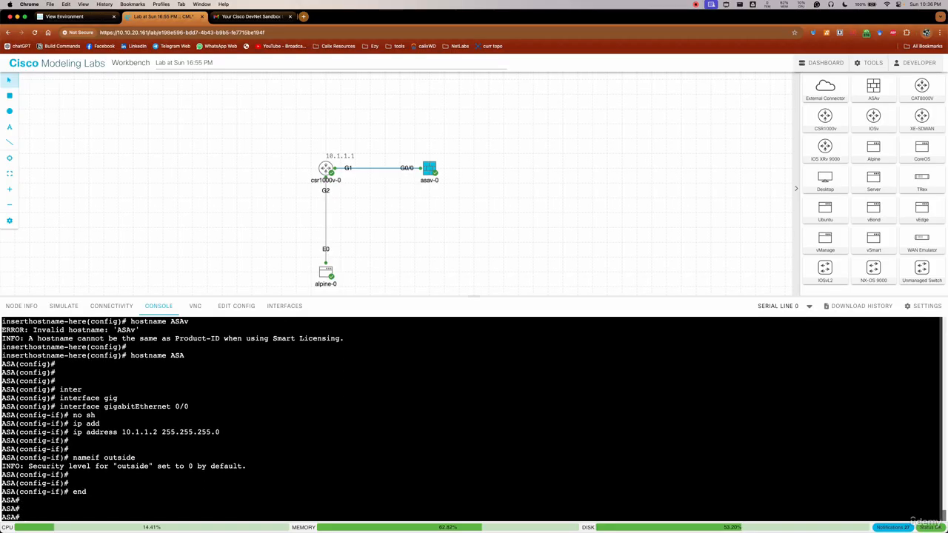
text(copy r s)
key(Return)
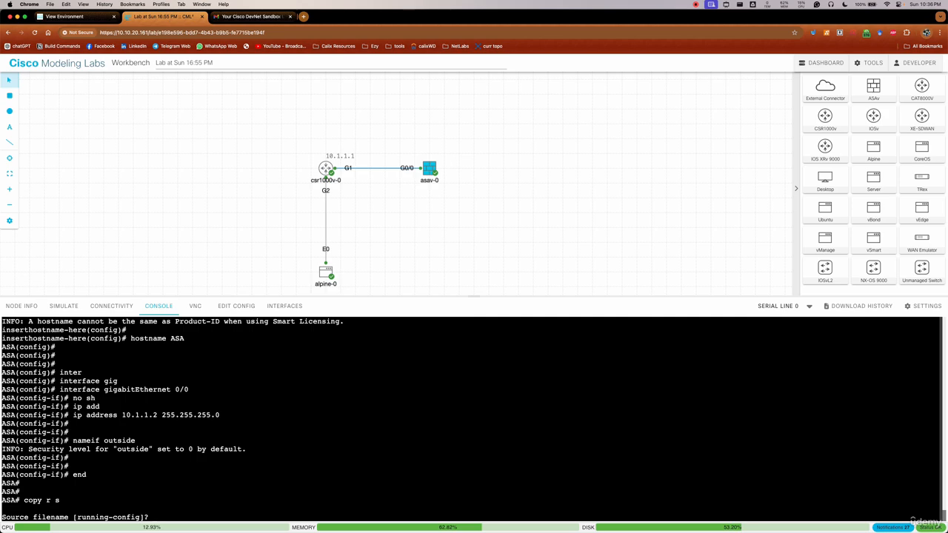
key(Return)
key(Return)
key(Return)
key(Return)
key(Return)
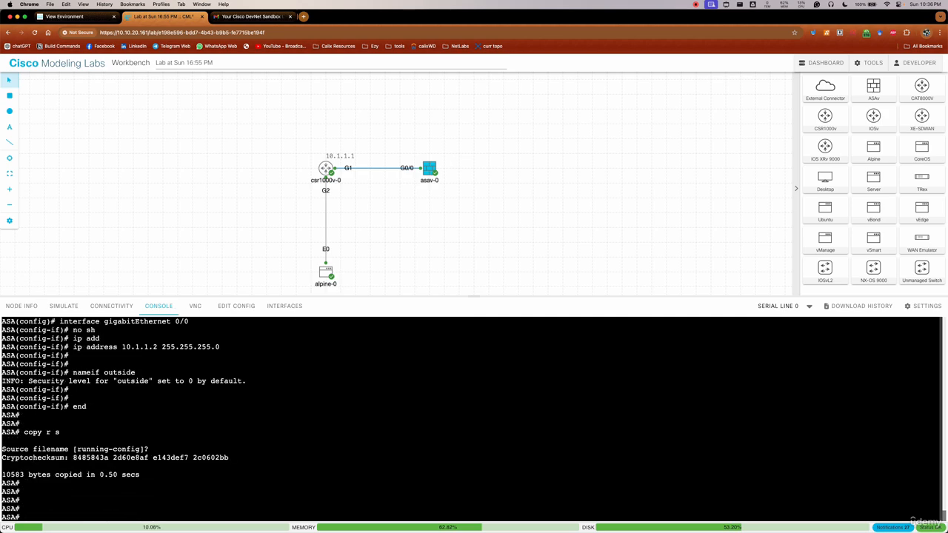
Save the firewall's configuration once more with write memory
text(wri)
key(Tab)
text(mem)
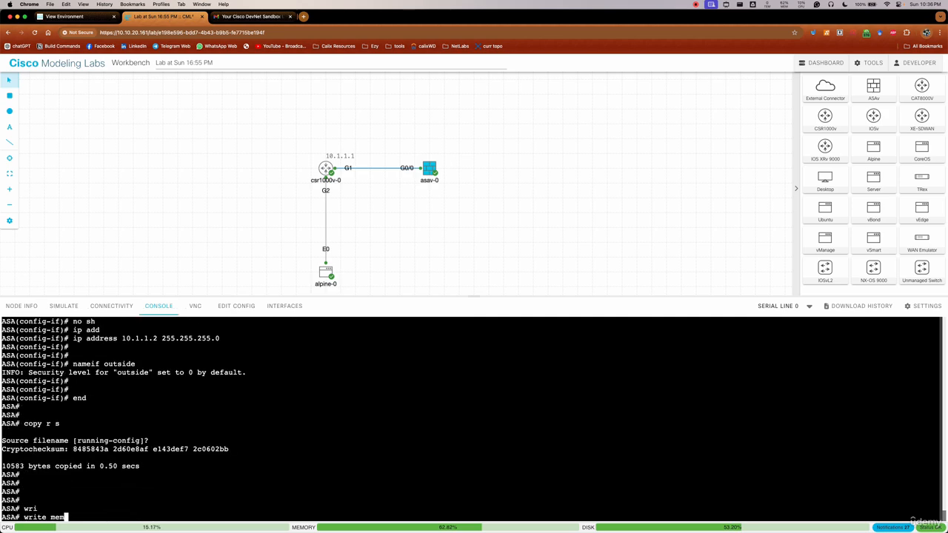
key(Tab)
key(Return)
Ping the router at 10.1.1.1 from the firewall and check the success rate
key(Return)
key(Return)
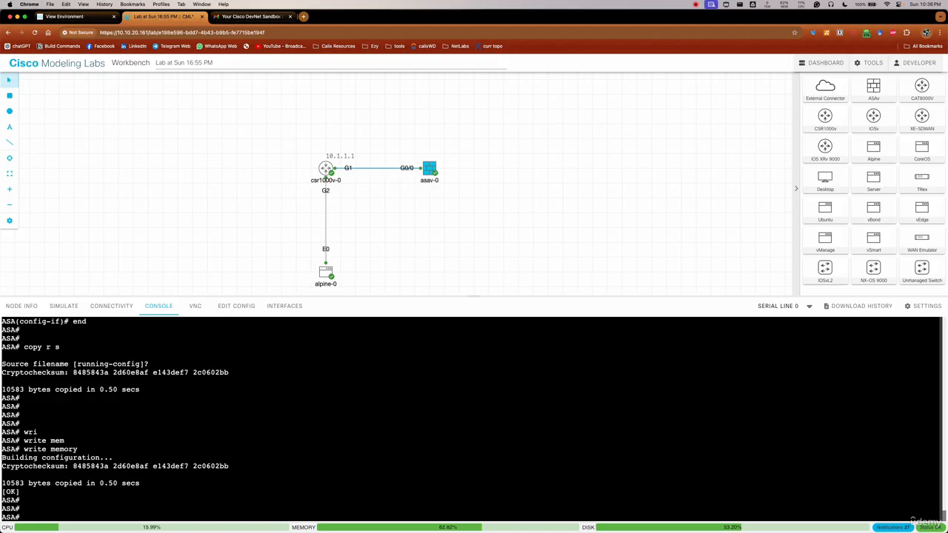
text(ping 10.1.1.1)
key(Return)
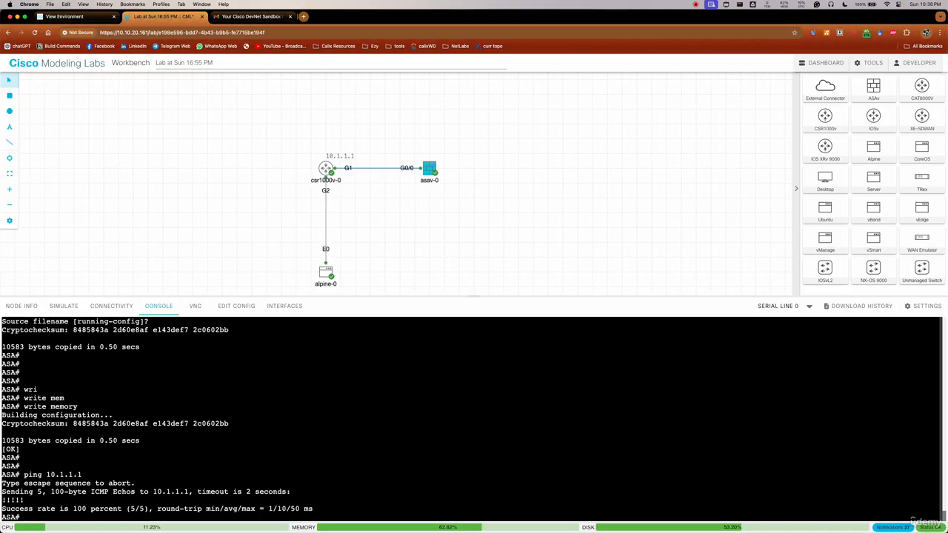
drag(71, 509, 145, 509)
click(145, 509)
Add a text label 10.1.1.2 to the topology above the G0/0 end of the link, beside asav-0
click(10, 126)
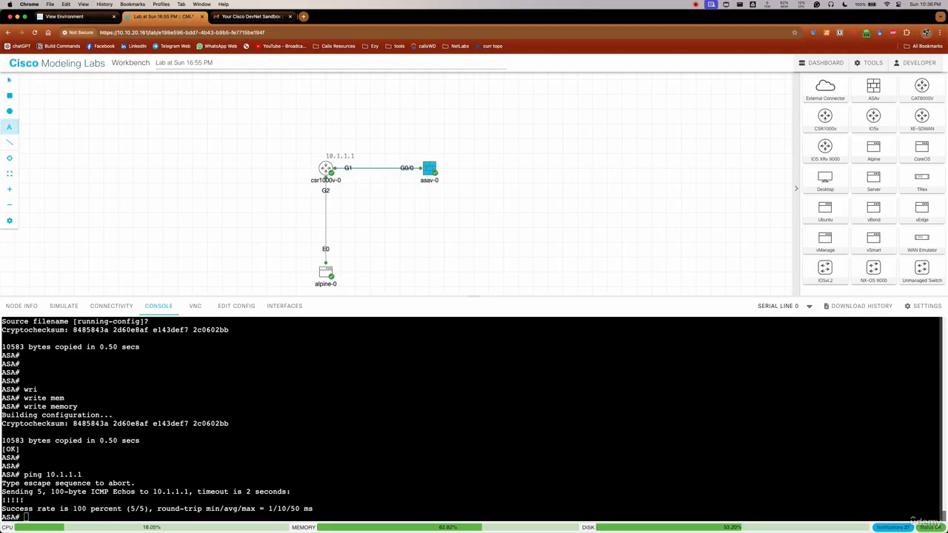
click(372, 141)
text(10.1.1.2)
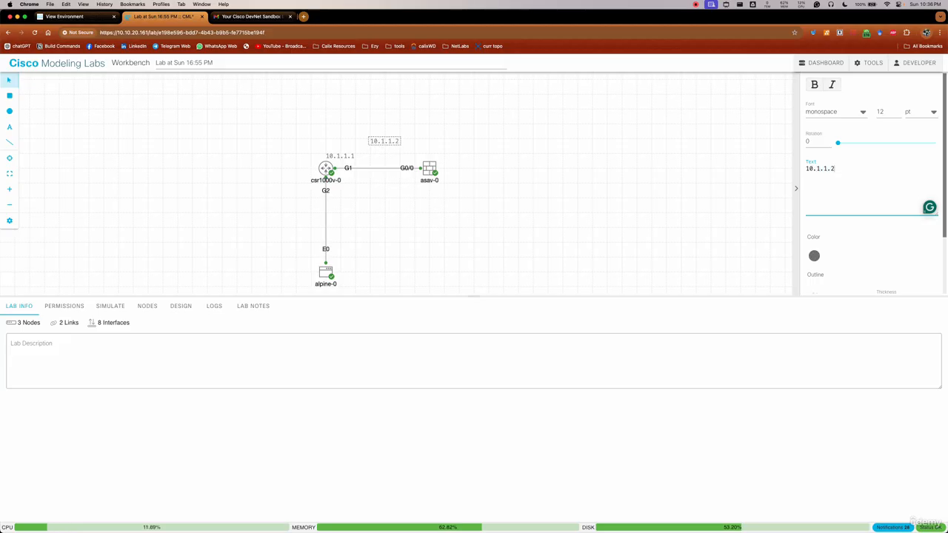
mouse_move(415, 137)
mouse_down()
mouse_move(420, 146)
mouse_move(414, 130)
mouse_move(387, 138)
mouse_move(399, 150)
mouse_up()
click(437, 231)
drag(436, 231, 416, 202)
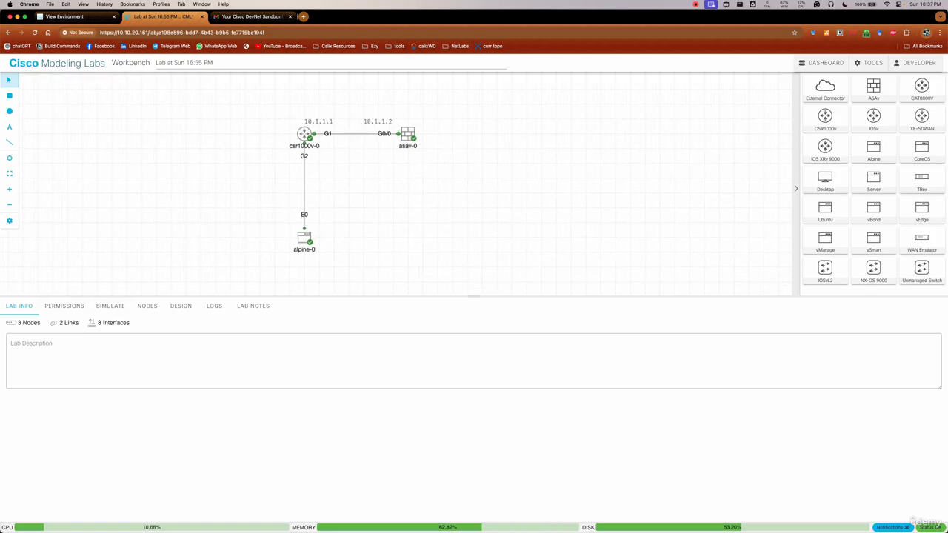
Start a packet capture on the link between csr1000v-0 and asav-0
click(355, 134)
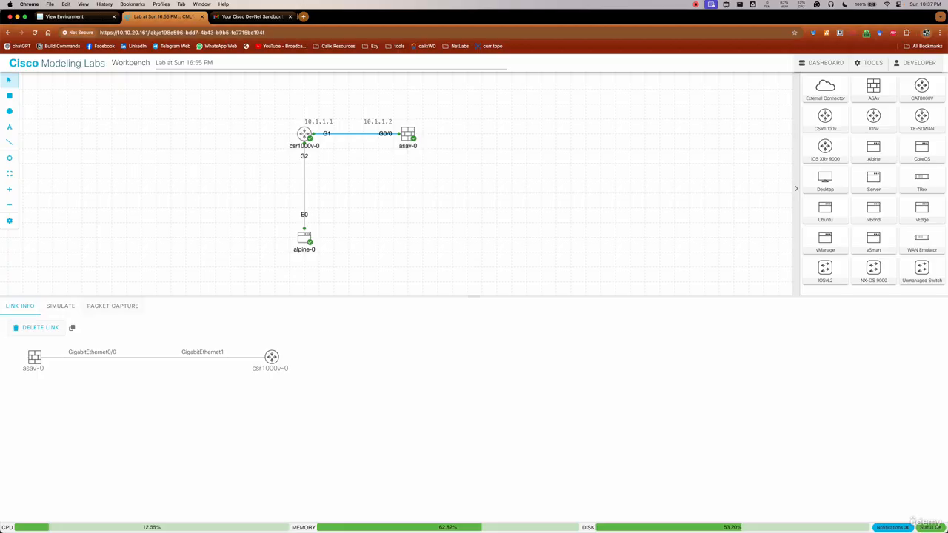
click(113, 306)
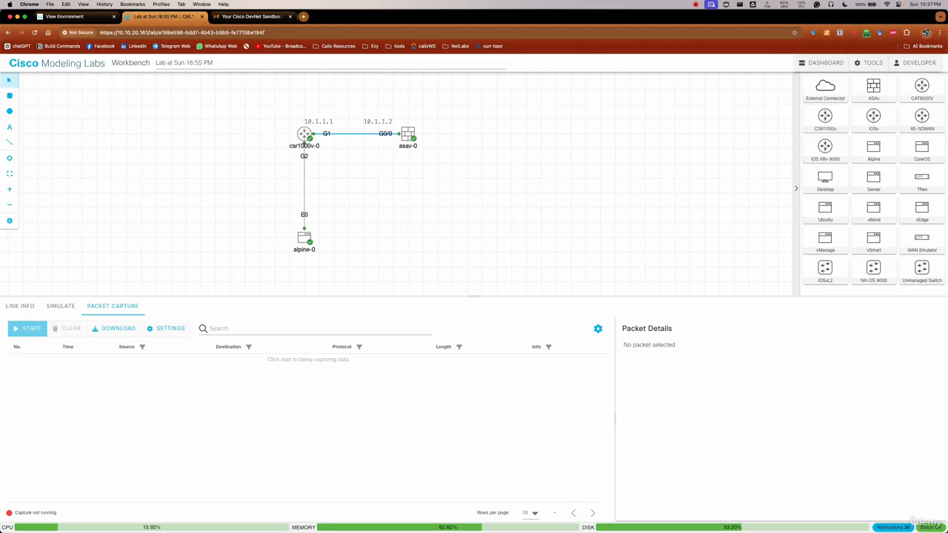
click(28, 329)
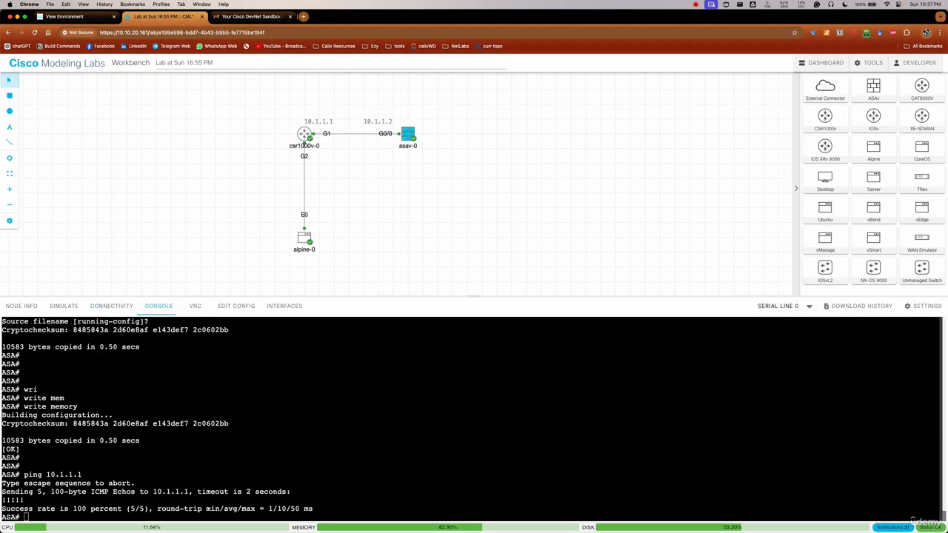
Repeat the ping to 10.1.1.1 from the firewall and examine the captured packets on its link to the router
key(Up)
key(Return)
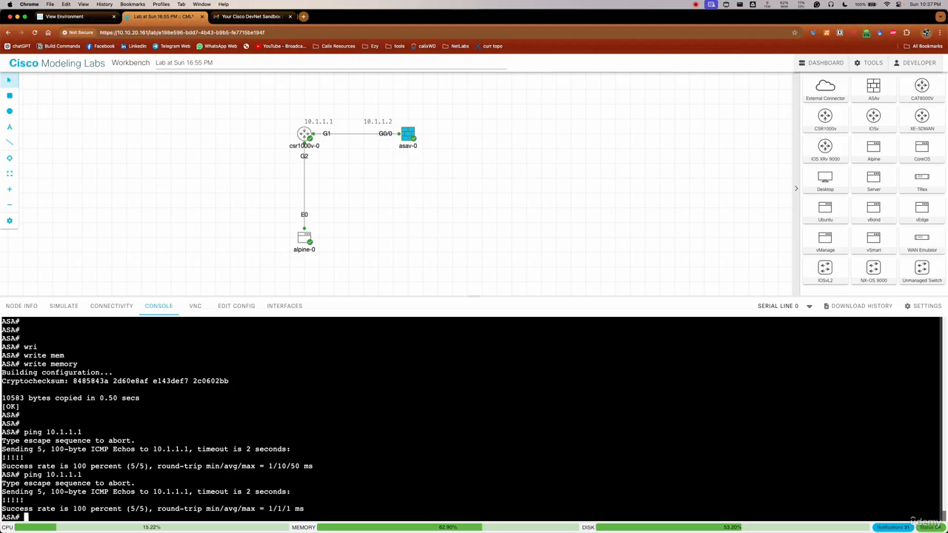
click(356, 133)
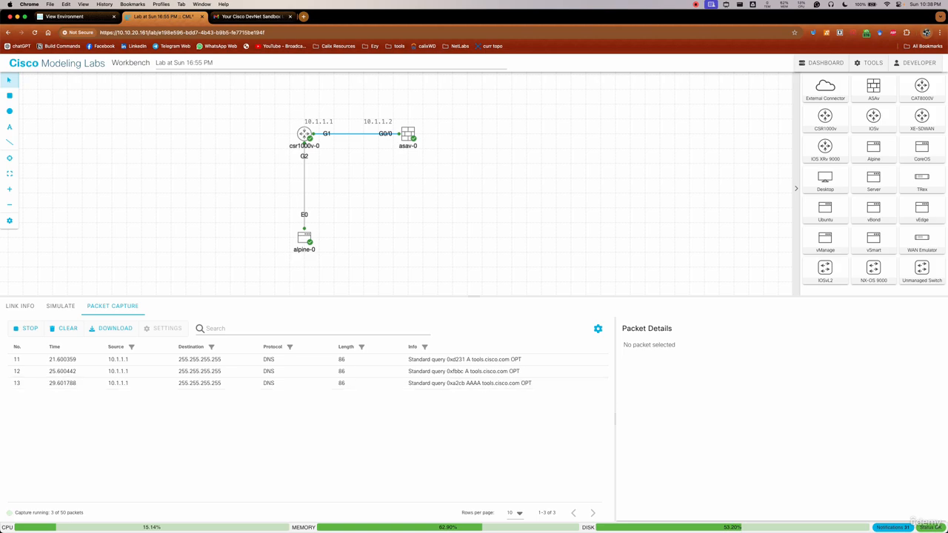
Return to the asav-0 console and ping 10.1.1.1 again while the link capture is running
click(409, 134)
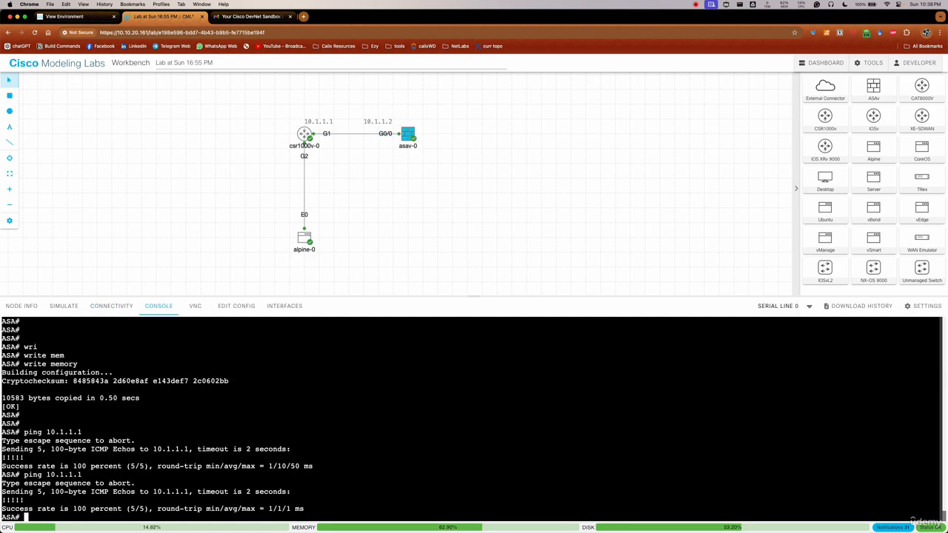
key(Up)
key(Return)
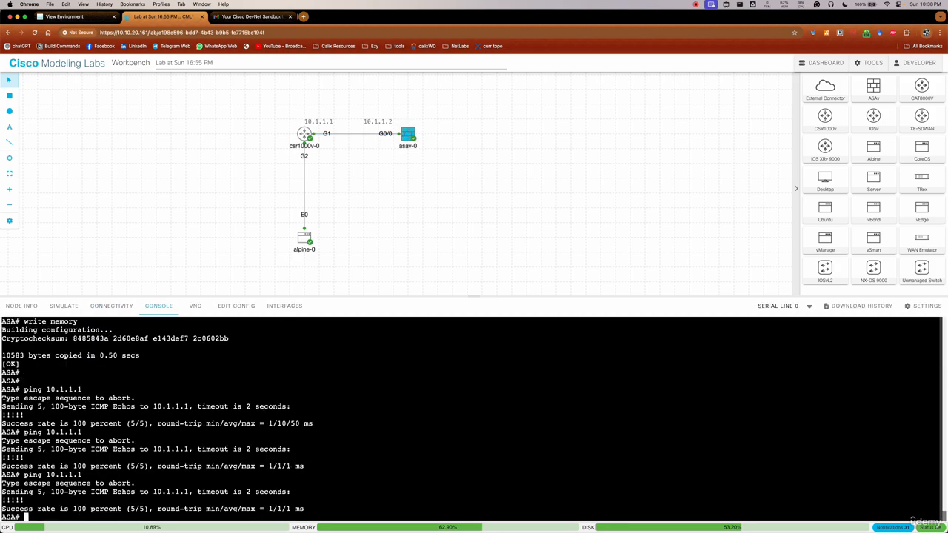
Open the running packet capture on the link between csr1000v-0 and asav-0 and download the captured packets
click(356, 134)
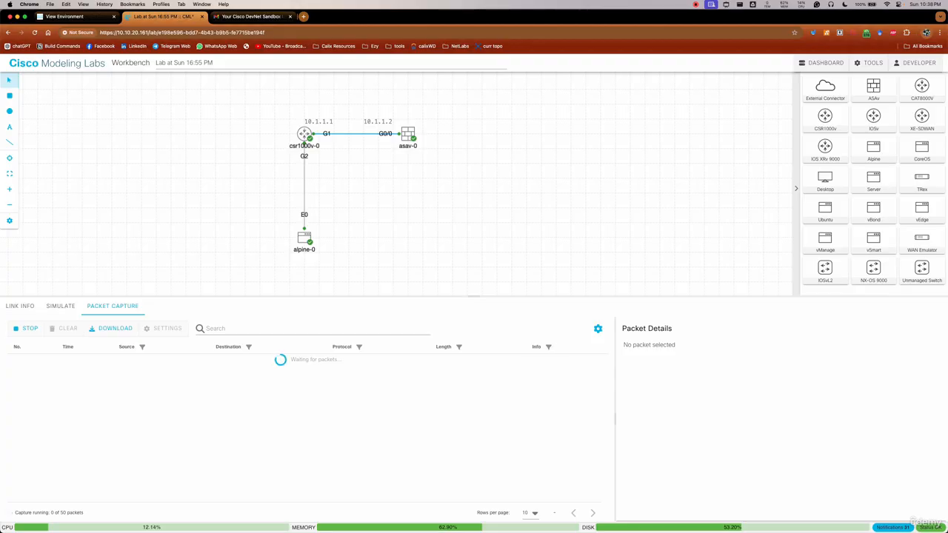
drag(474, 296, 474, 258)
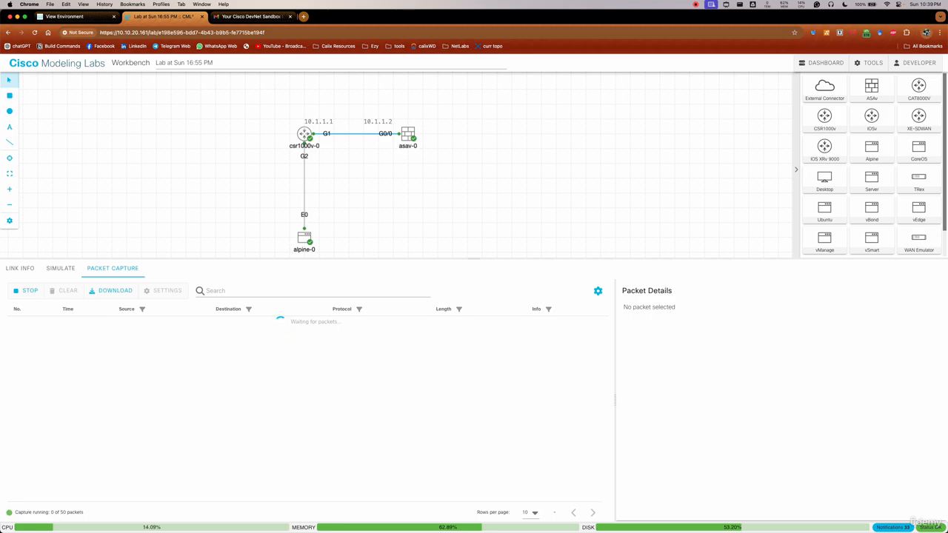
click(111, 290)
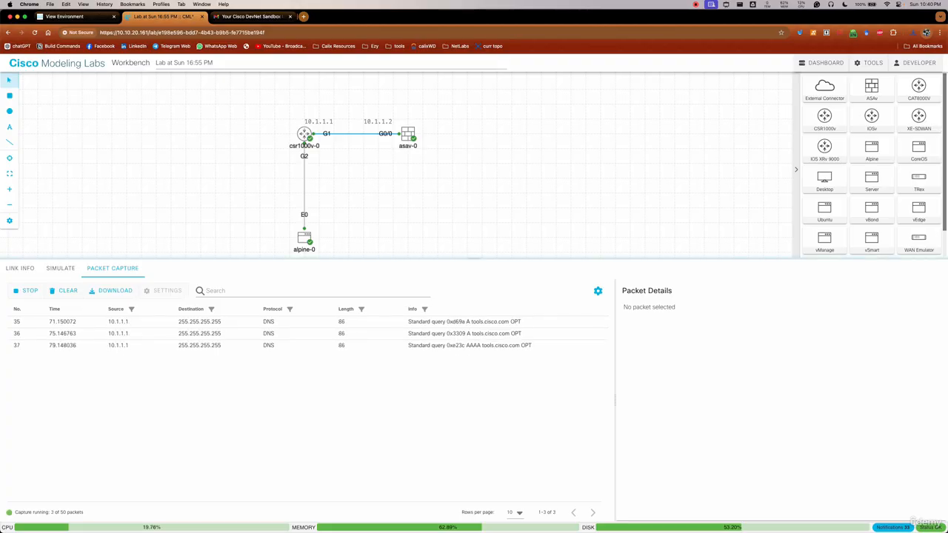
drag(474, 259, 474, 291)
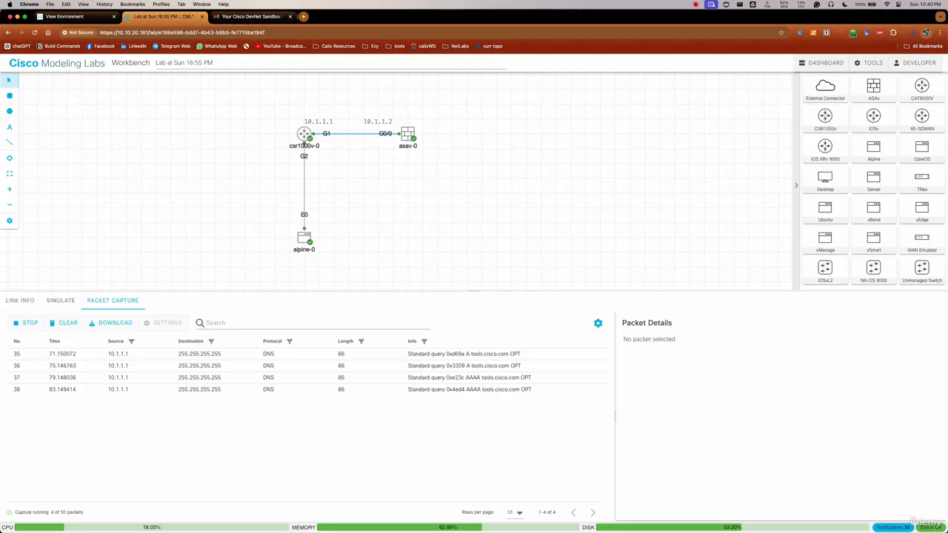
Stop the asav-0, csr1000v-0 and alpine-0 nodes of the topology
right_click(409, 134)
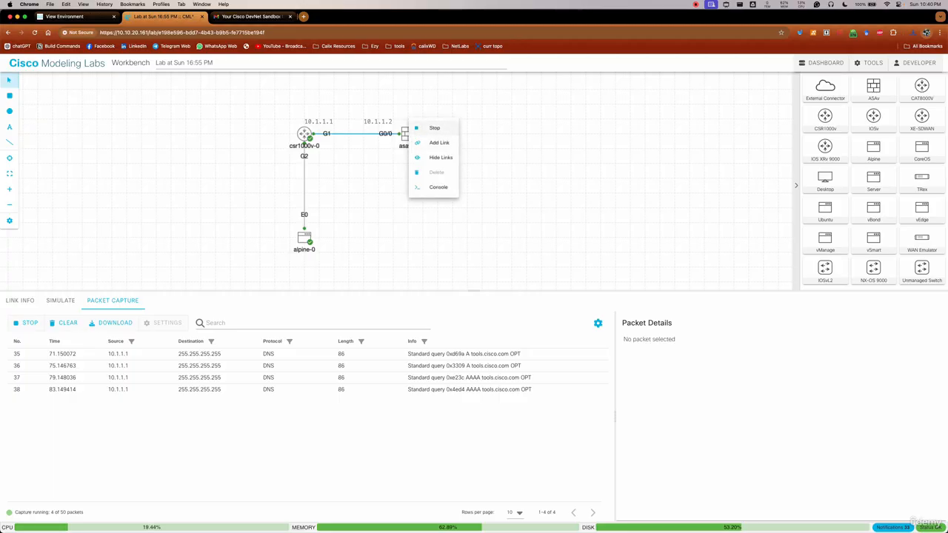
click(435, 128)
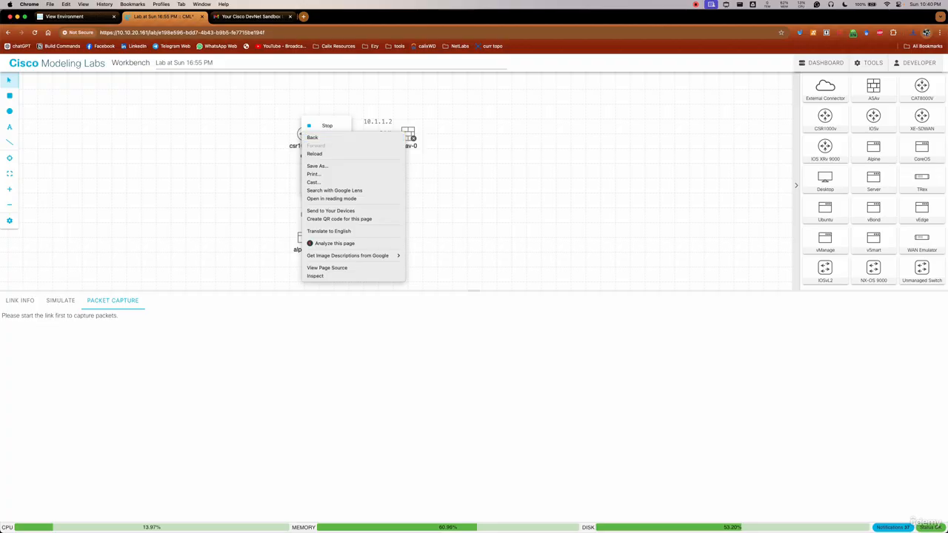
key(Escape)
key(Escape)
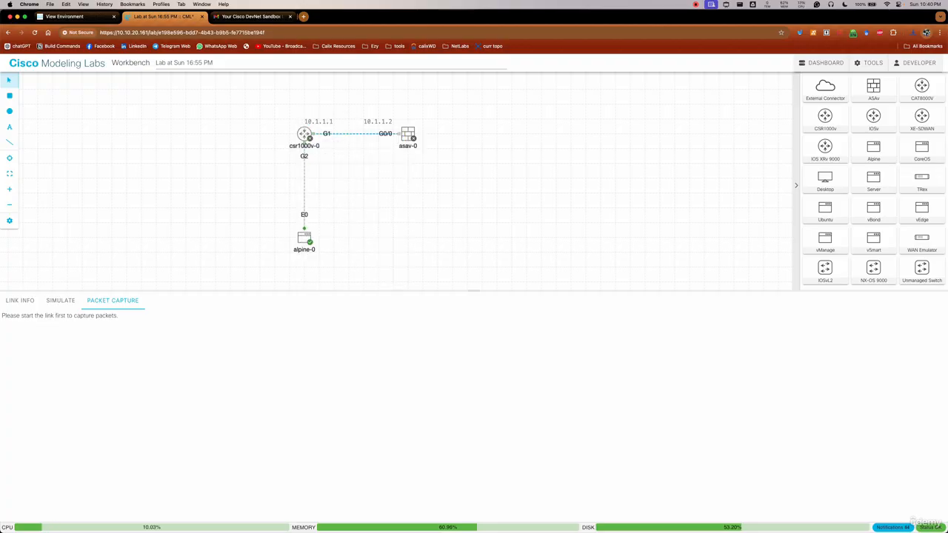
right_click(305, 236)
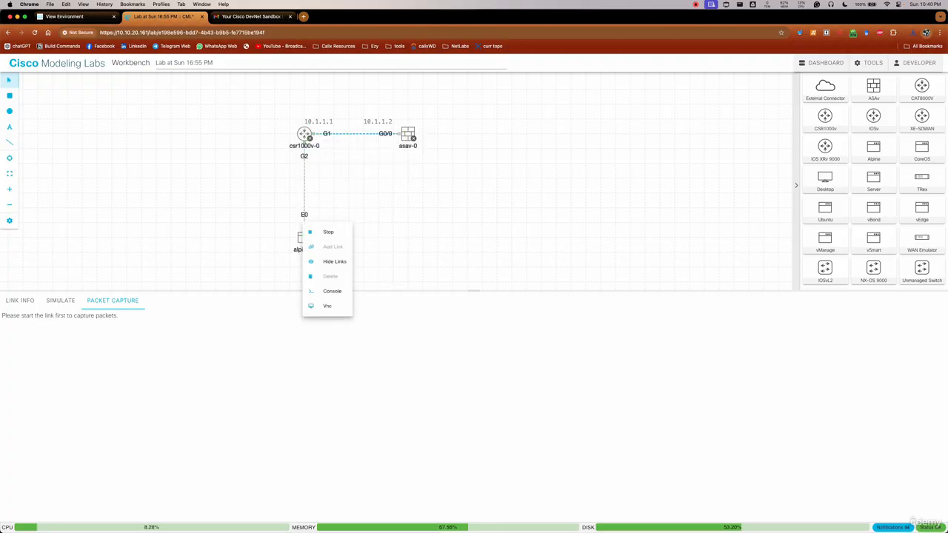
click(326, 233)
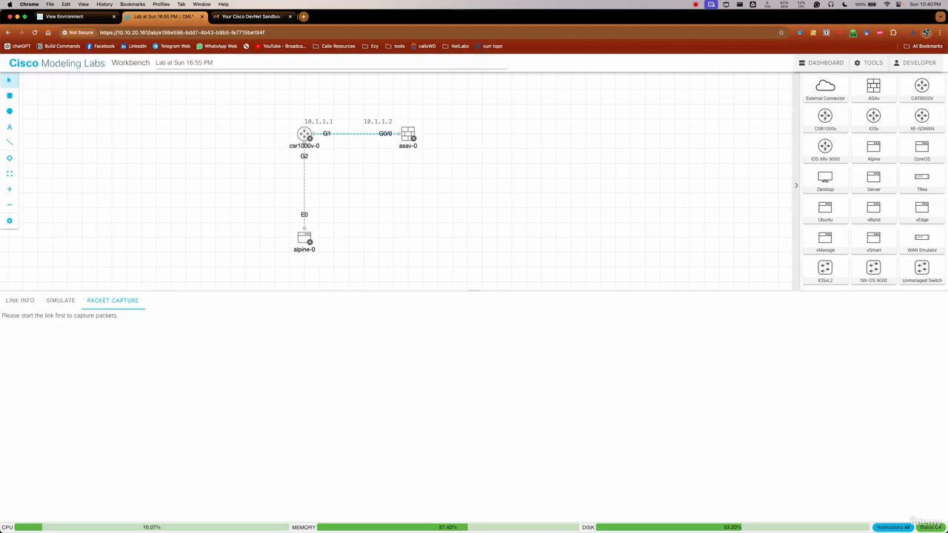
Rename the lab as Trial and reopen it from the dashboard's lab list
click(252, 62)
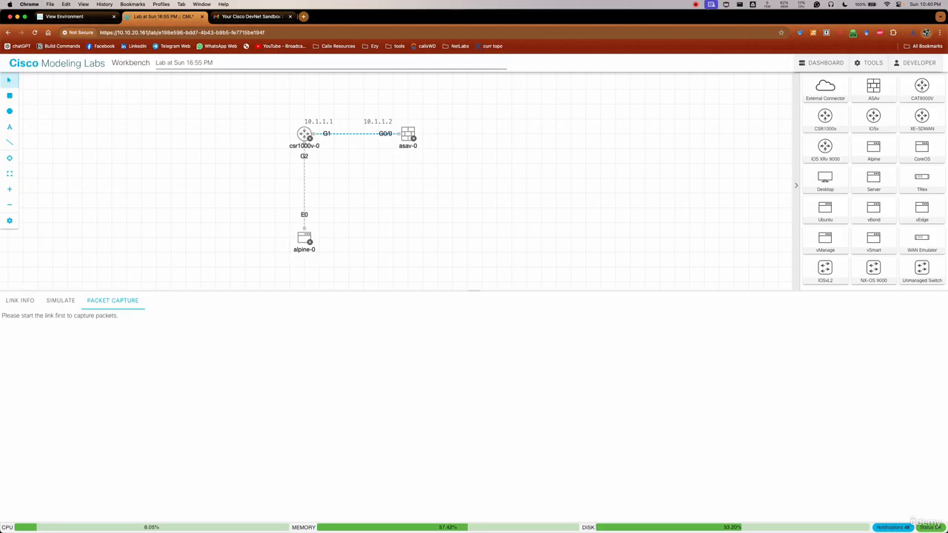
key(super+a)
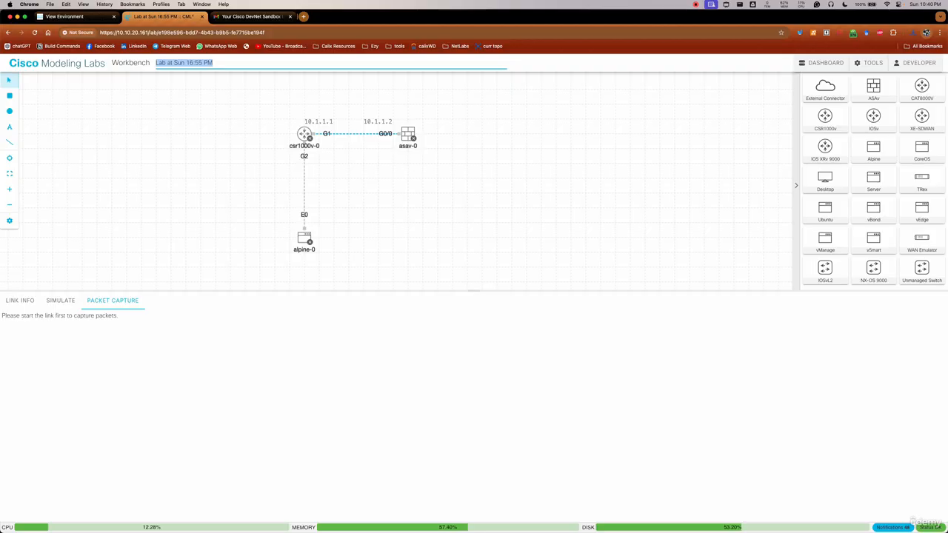
text(Trial)
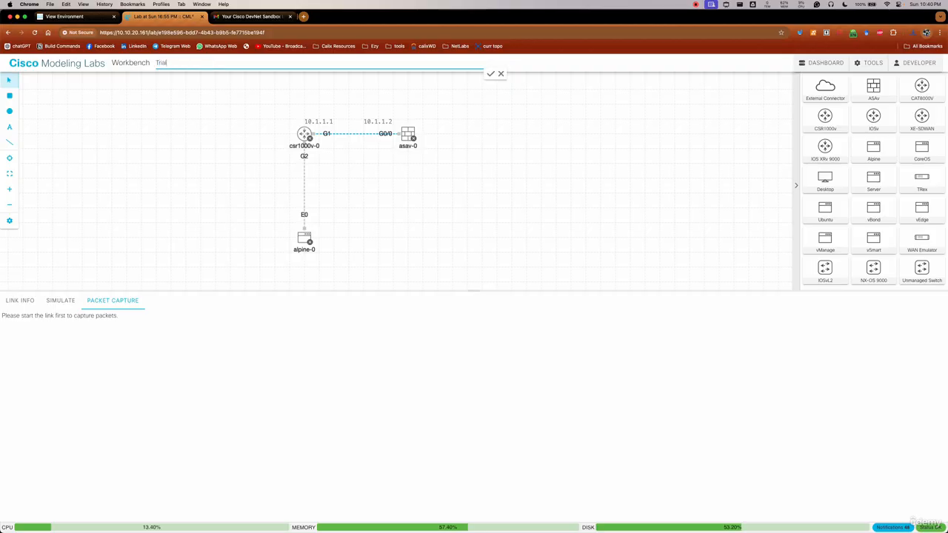
key(Return)
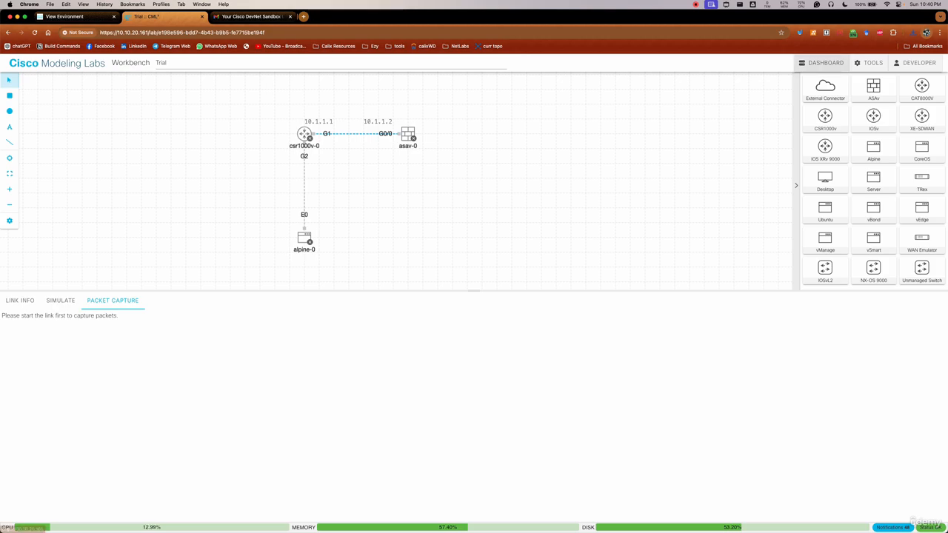
click(820, 63)
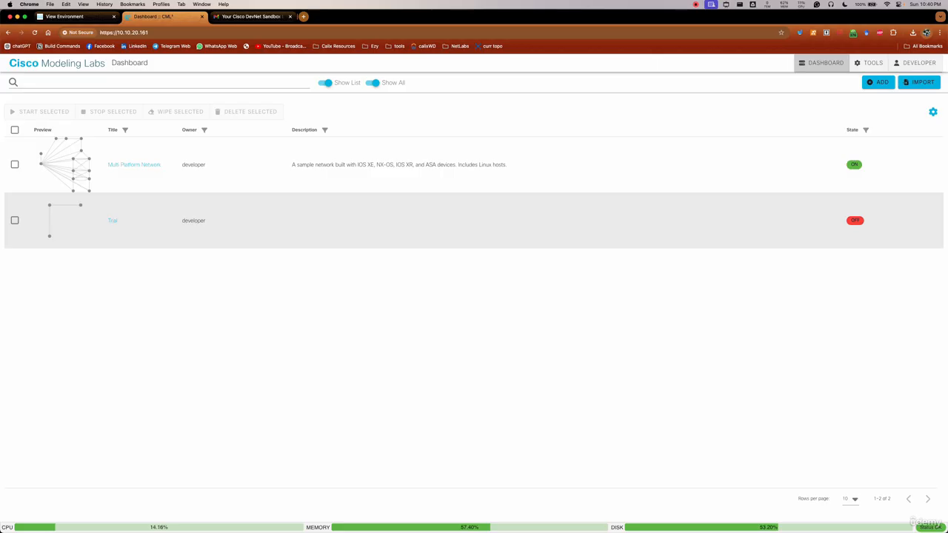
click(112, 221)
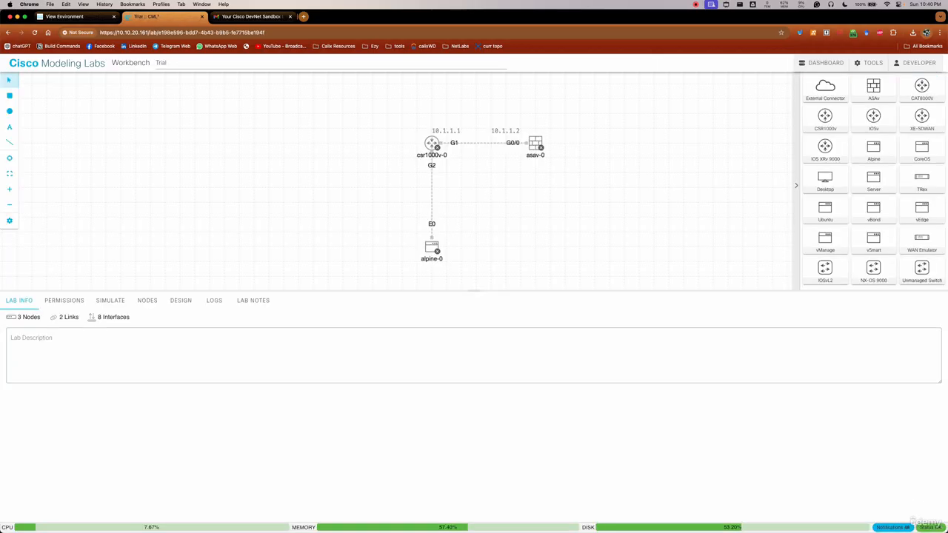